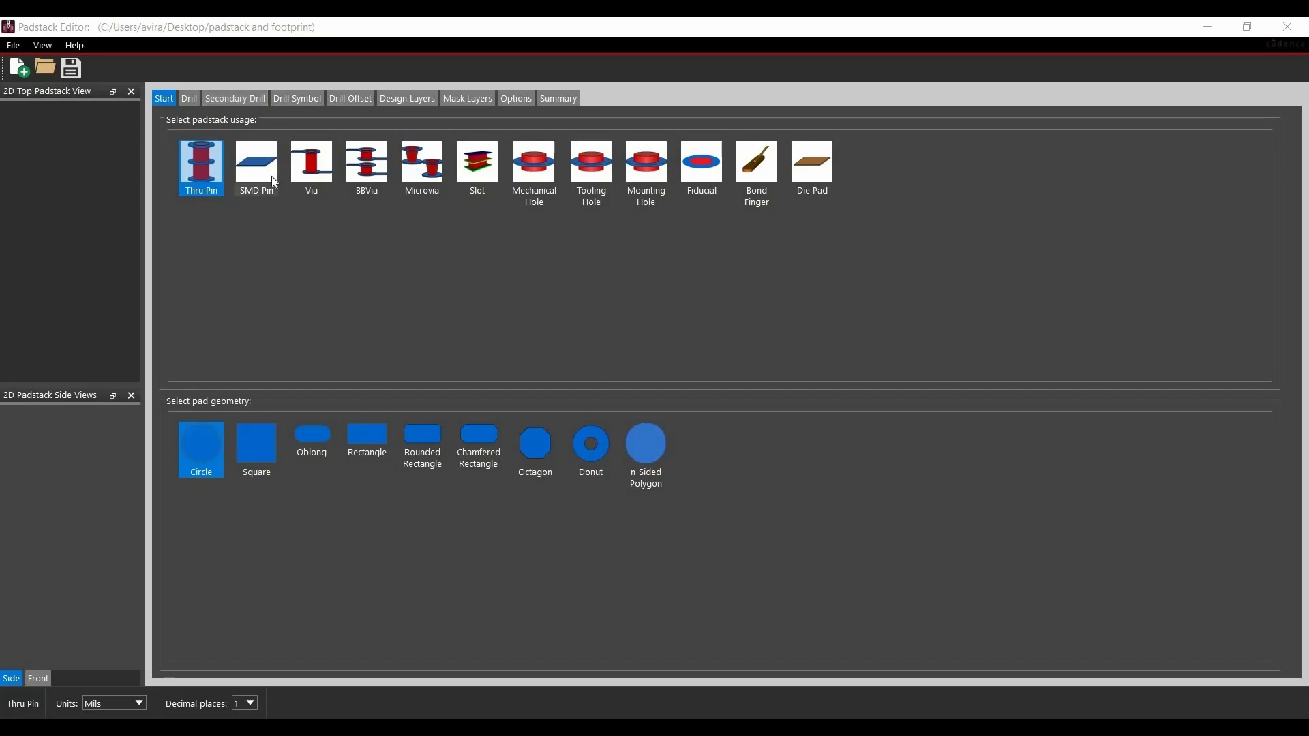
- Enable the Backdrill and Counter bore/sink options in the secondary drill settings
{"action": "left_click", "coordinate": [236, 101]}
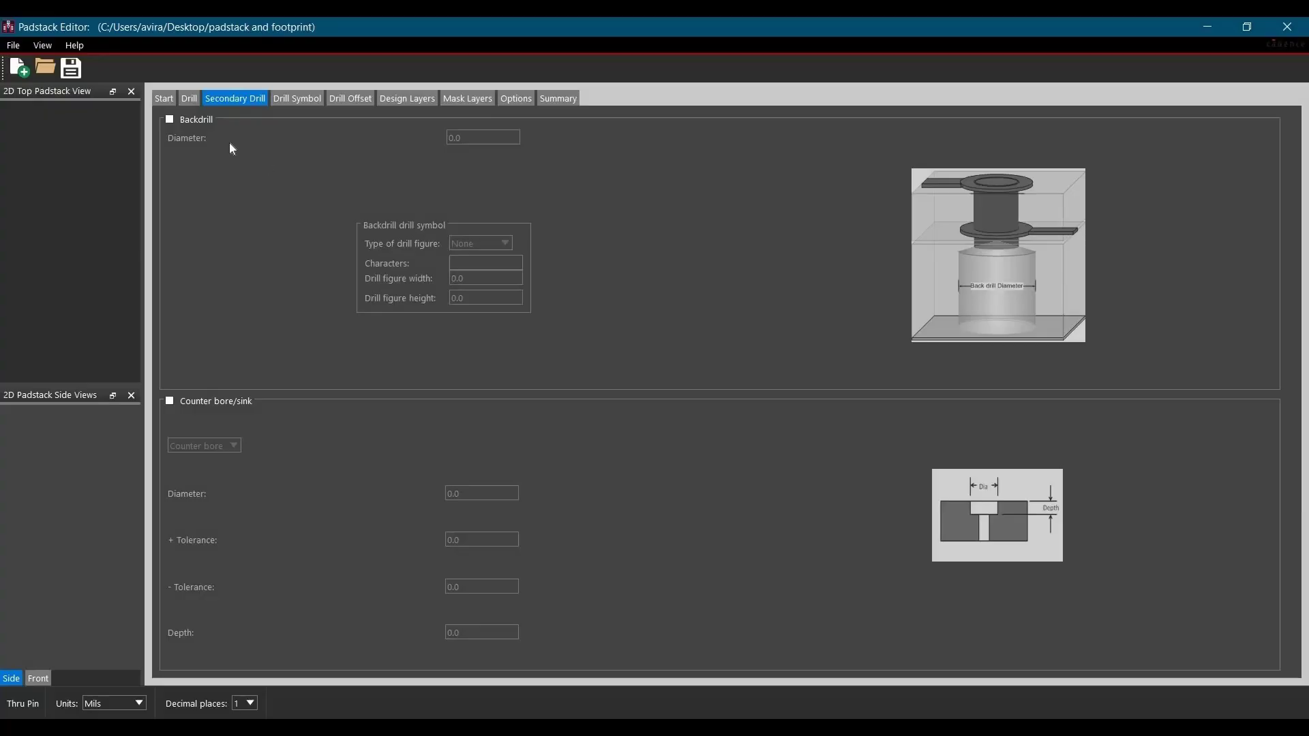
{"action": "left_click", "coordinate": [198, 124]}
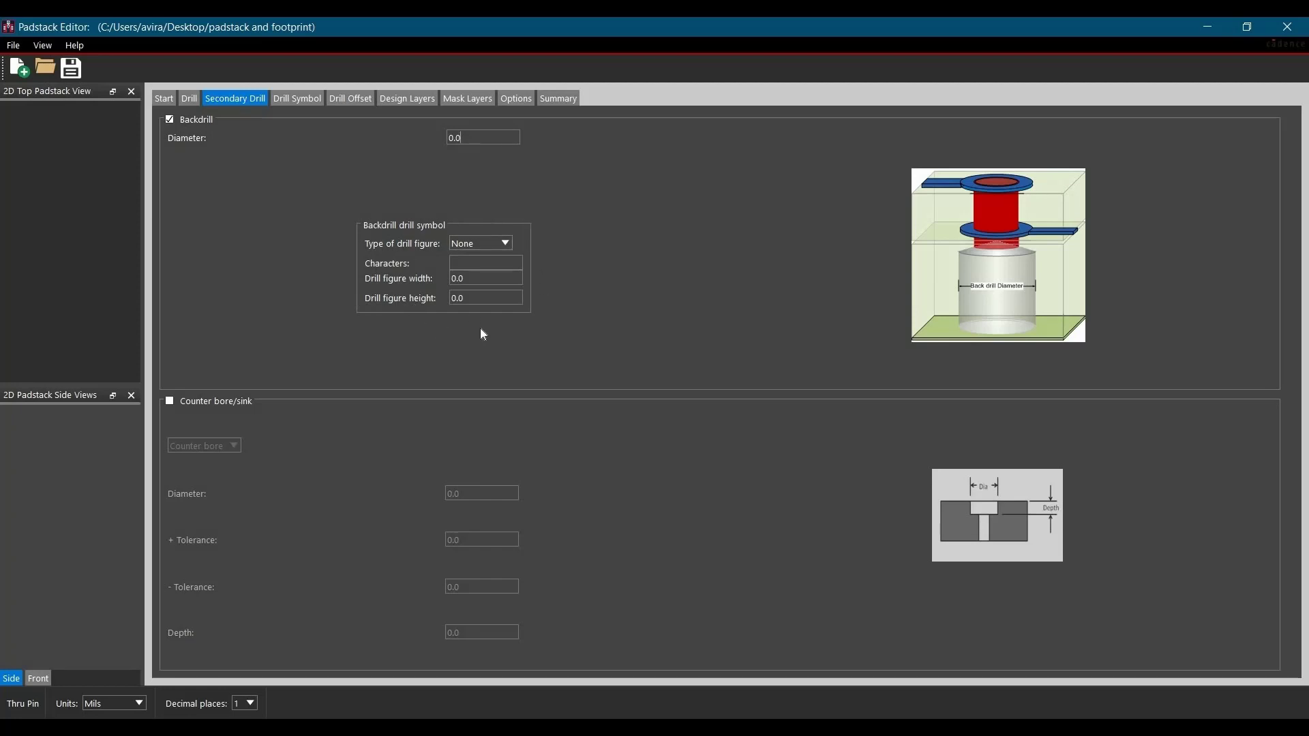
{"action": "left_click", "coordinate": [218, 401]}
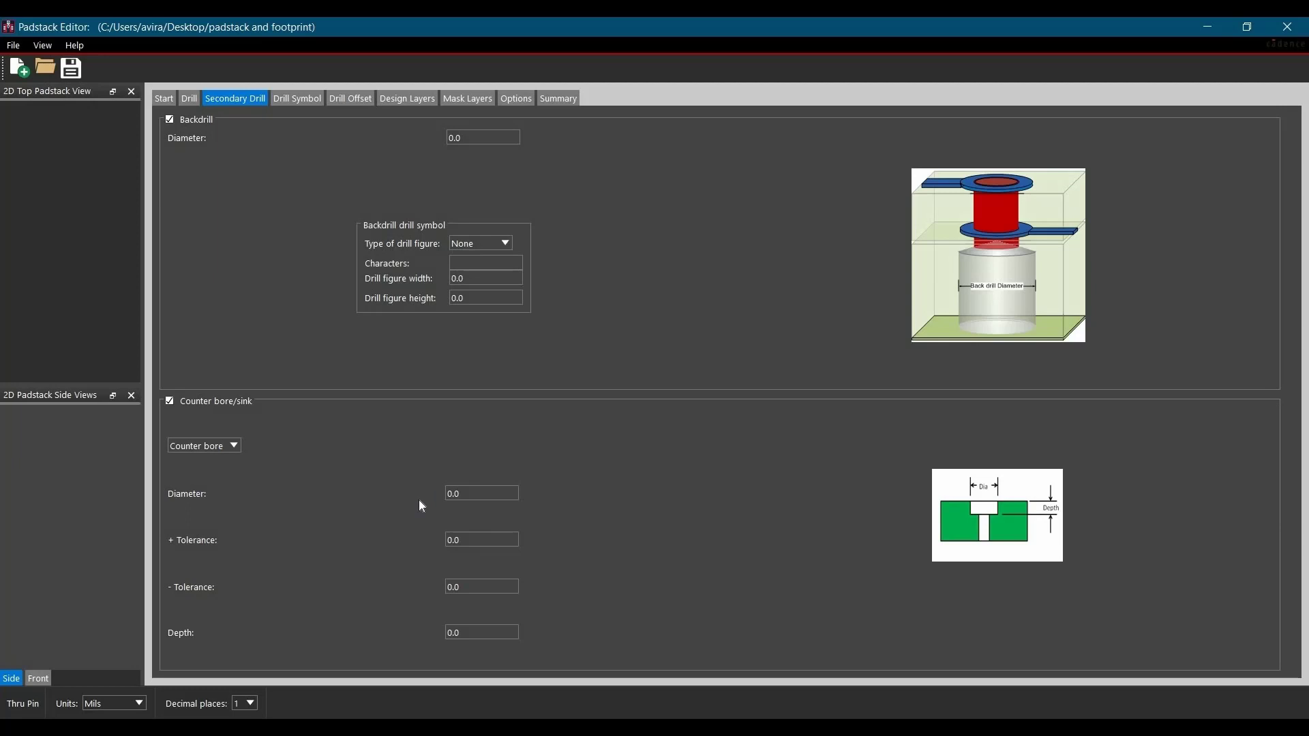
- Switch the secondary drill type between Counter sink and Counter bore to compare their parameters, ending on Counter bore
{"action": "left_click", "coordinate": [225, 449]}
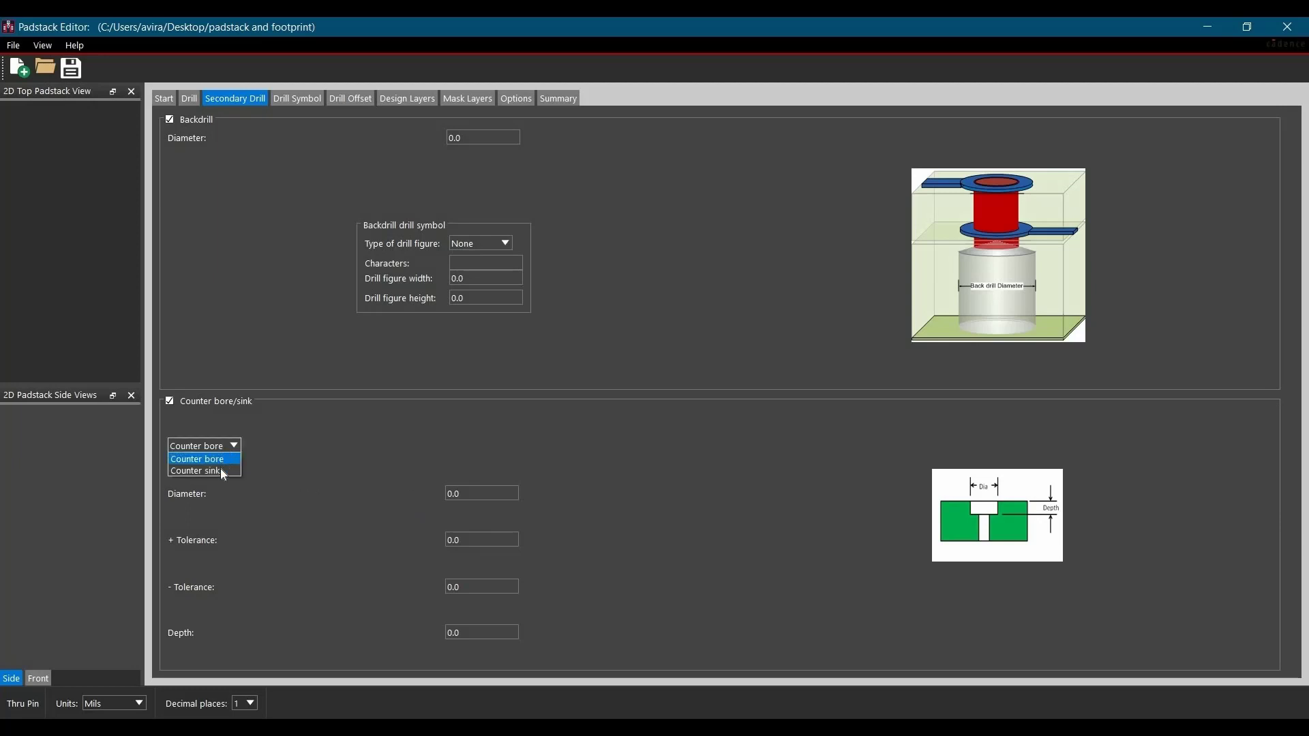
{"action": "left_click", "coordinate": [224, 472]}
{"action": "left_click", "coordinate": [223, 448]}
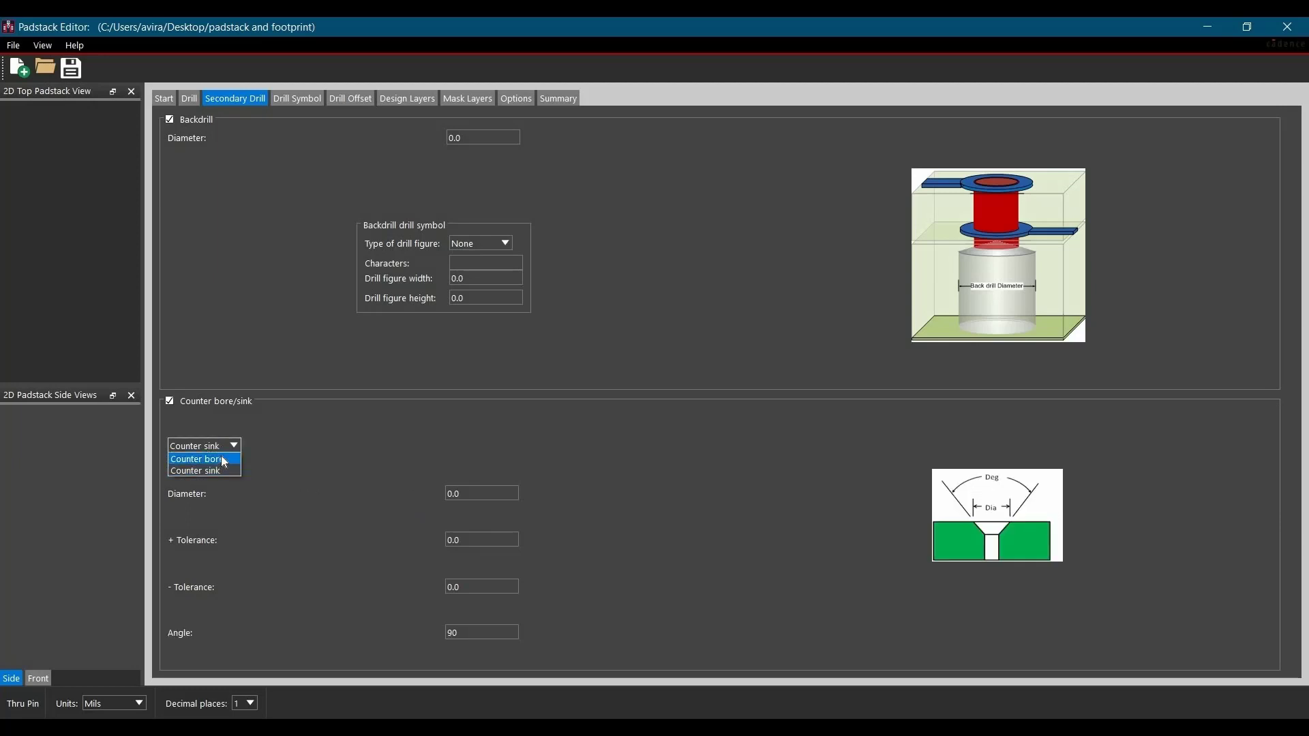
{"action": "left_click", "coordinate": [223, 460]}
{"action": "left_click", "coordinate": [223, 445]}
{"action": "left_click", "coordinate": [223, 469]}
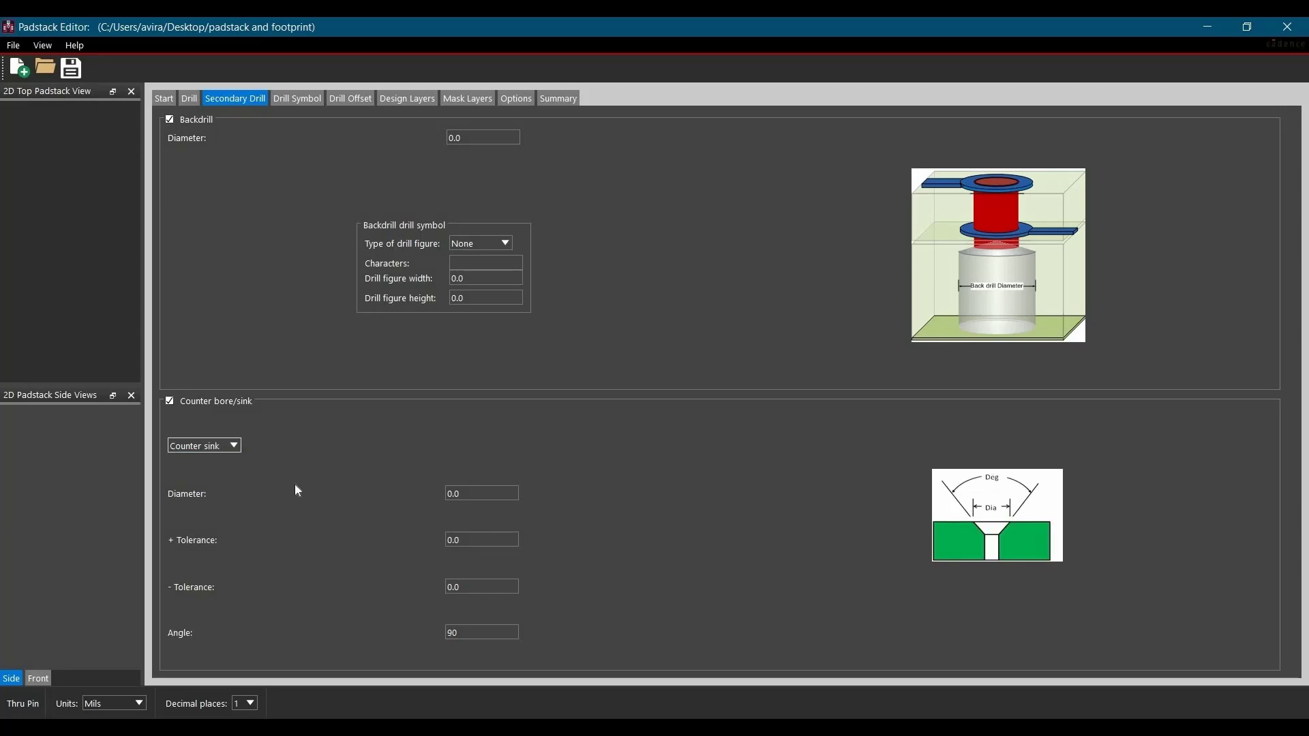
{"action": "left_click", "coordinate": [232, 450]}
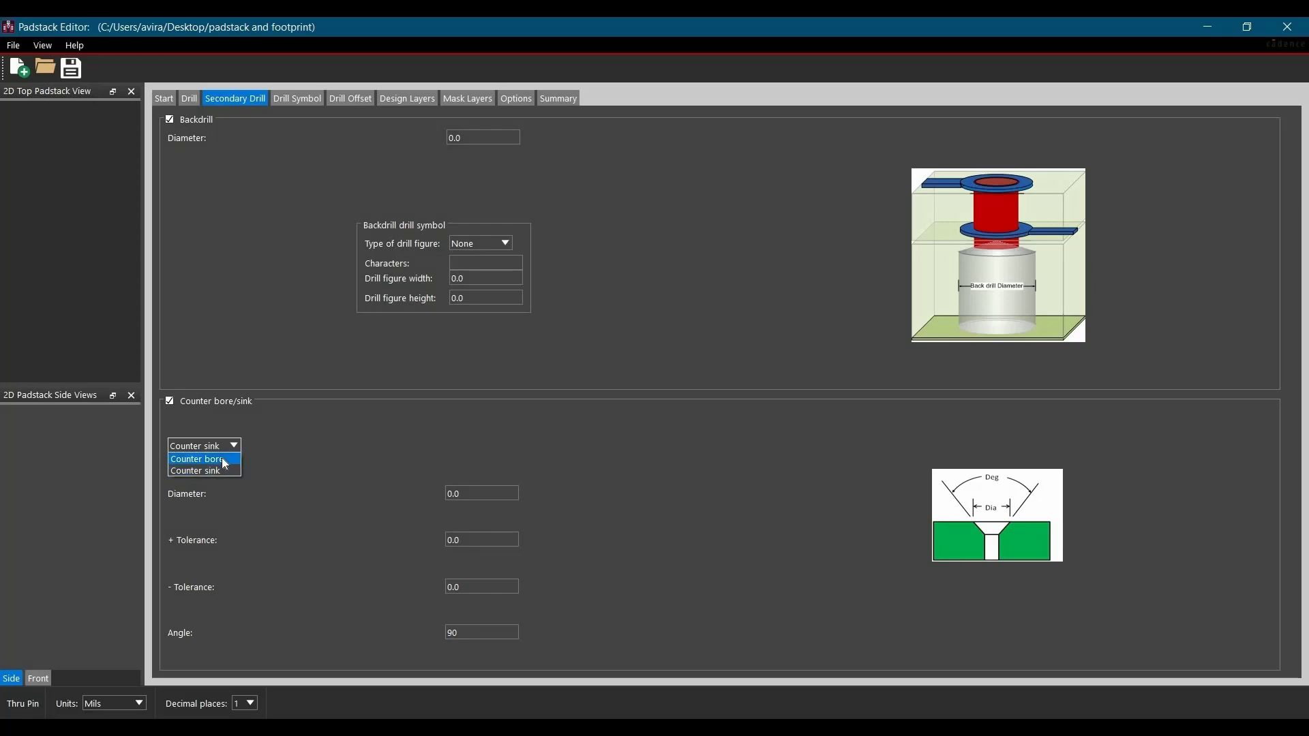
{"action": "left_click", "coordinate": [225, 460]}
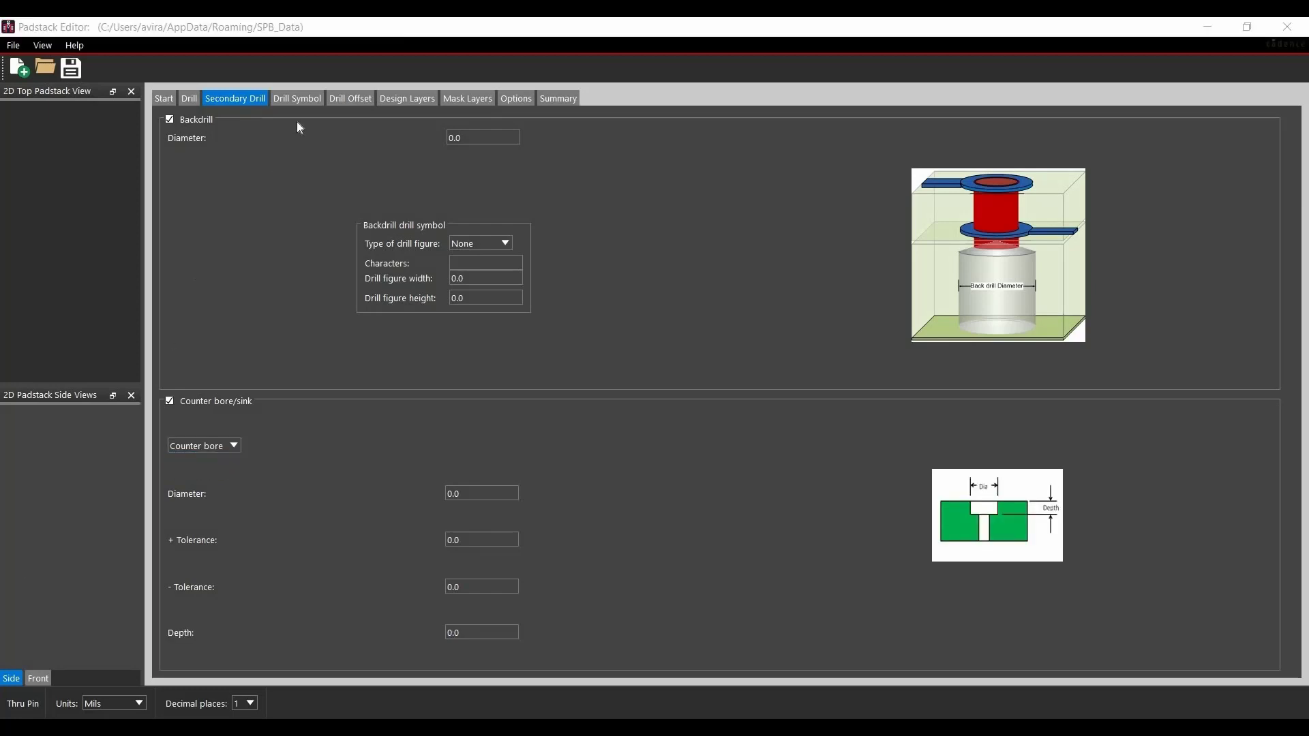
- Review the available drill figure types, the drill offset settings and the design layers settings
{"action": "left_click", "coordinate": [301, 105]}
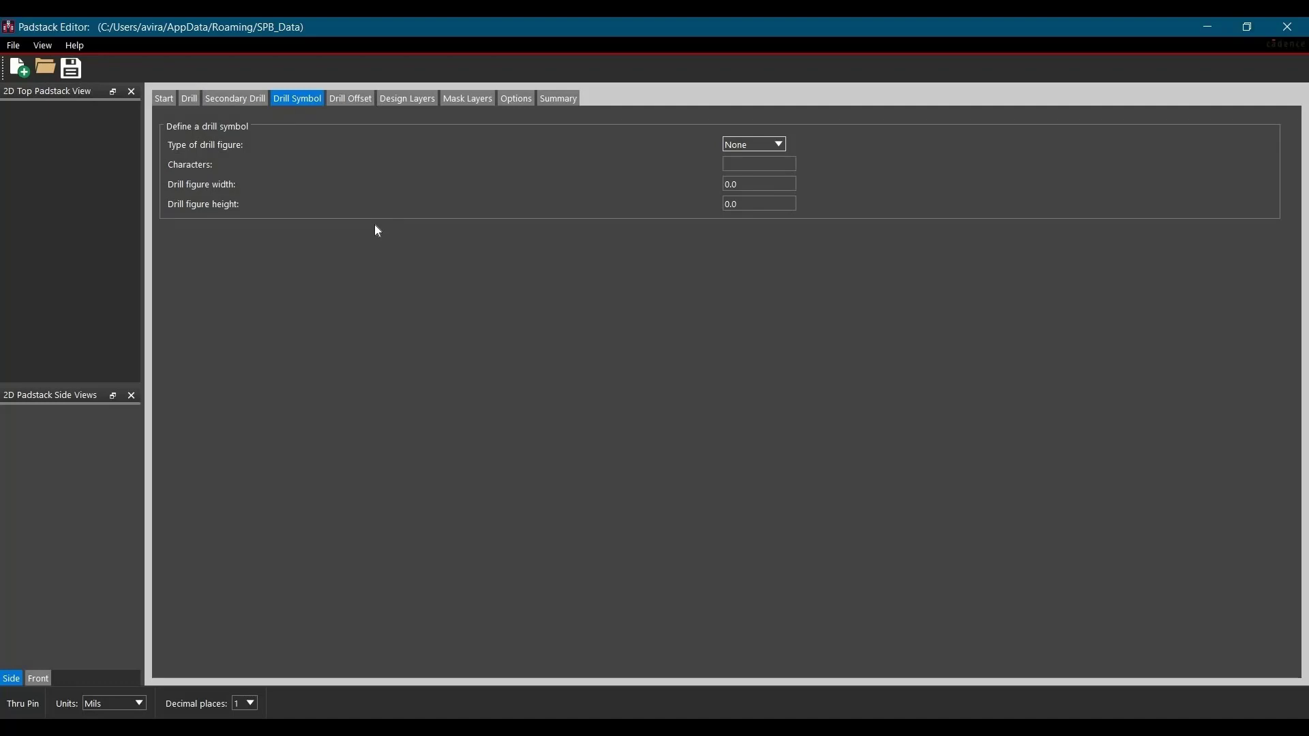
{"action": "left_click", "coordinate": [758, 145]}
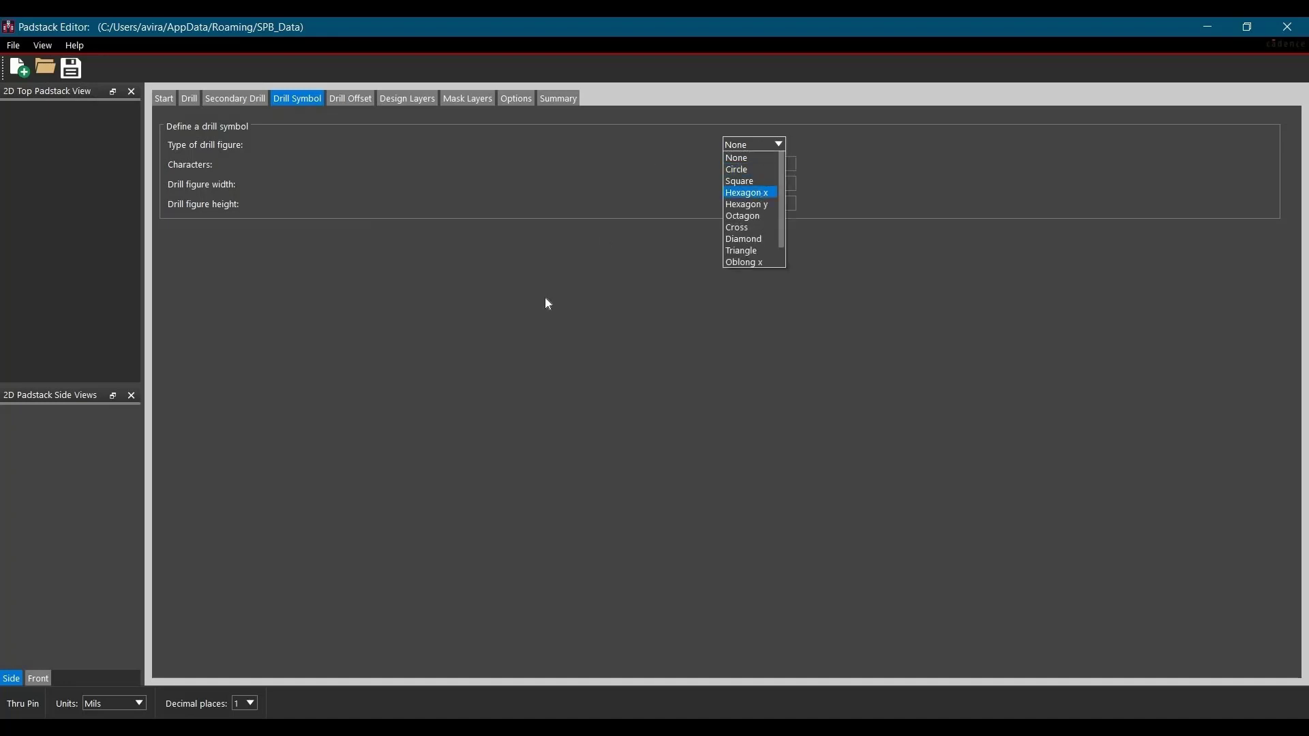
{"action": "left_click", "coordinate": [580, 303]}
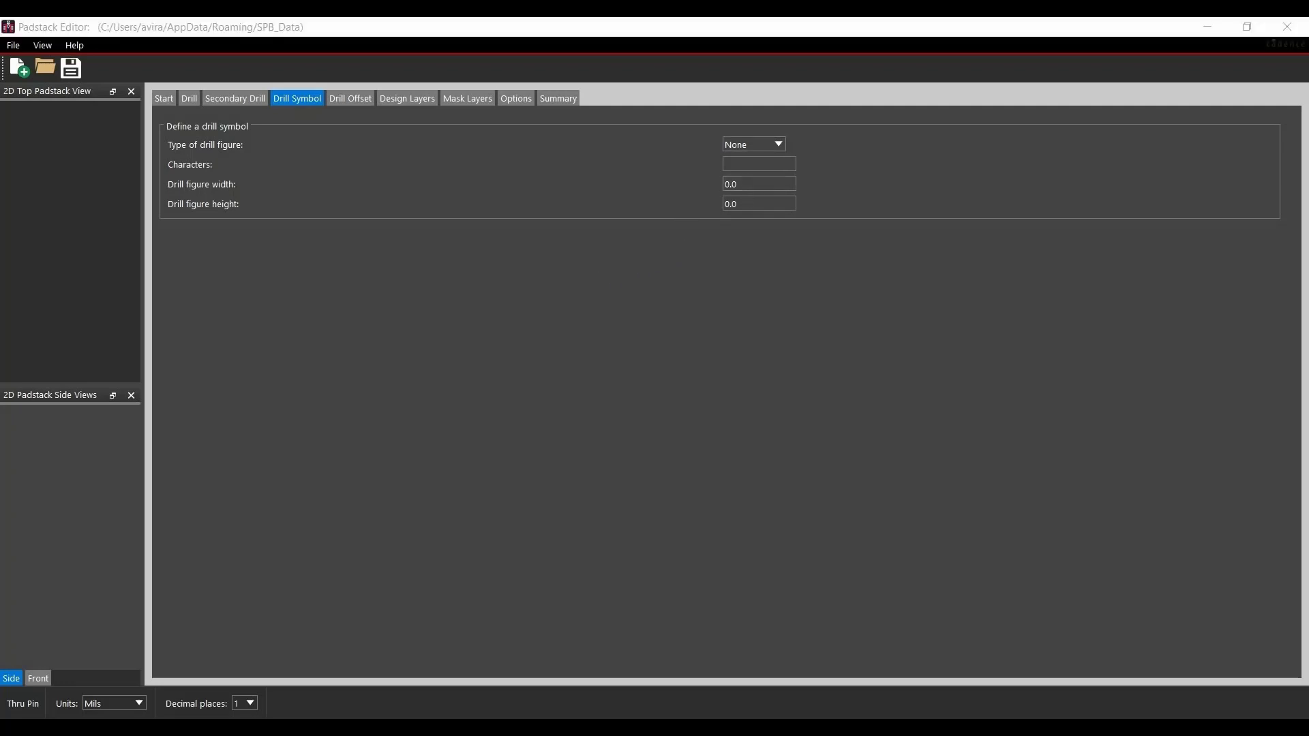
{"action": "left_click", "coordinate": [346, 105]}
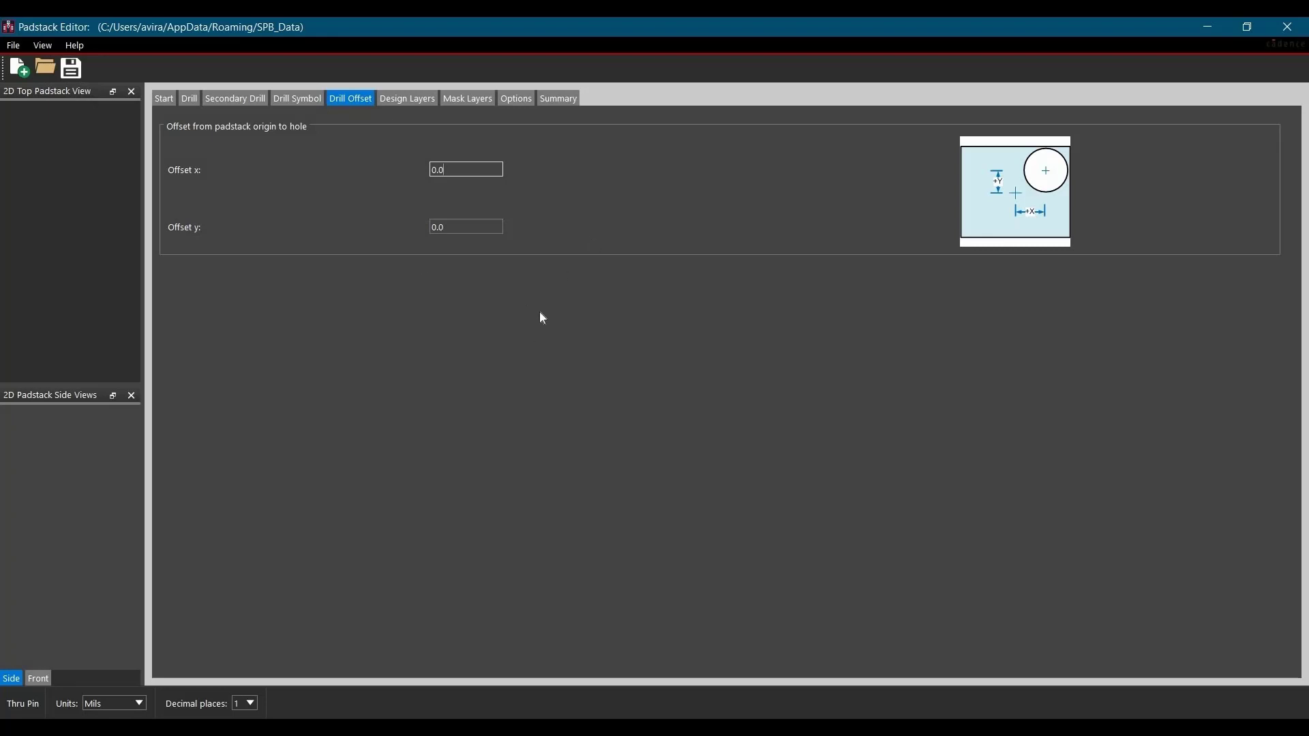
{"action": "left_click", "coordinate": [407, 98]}
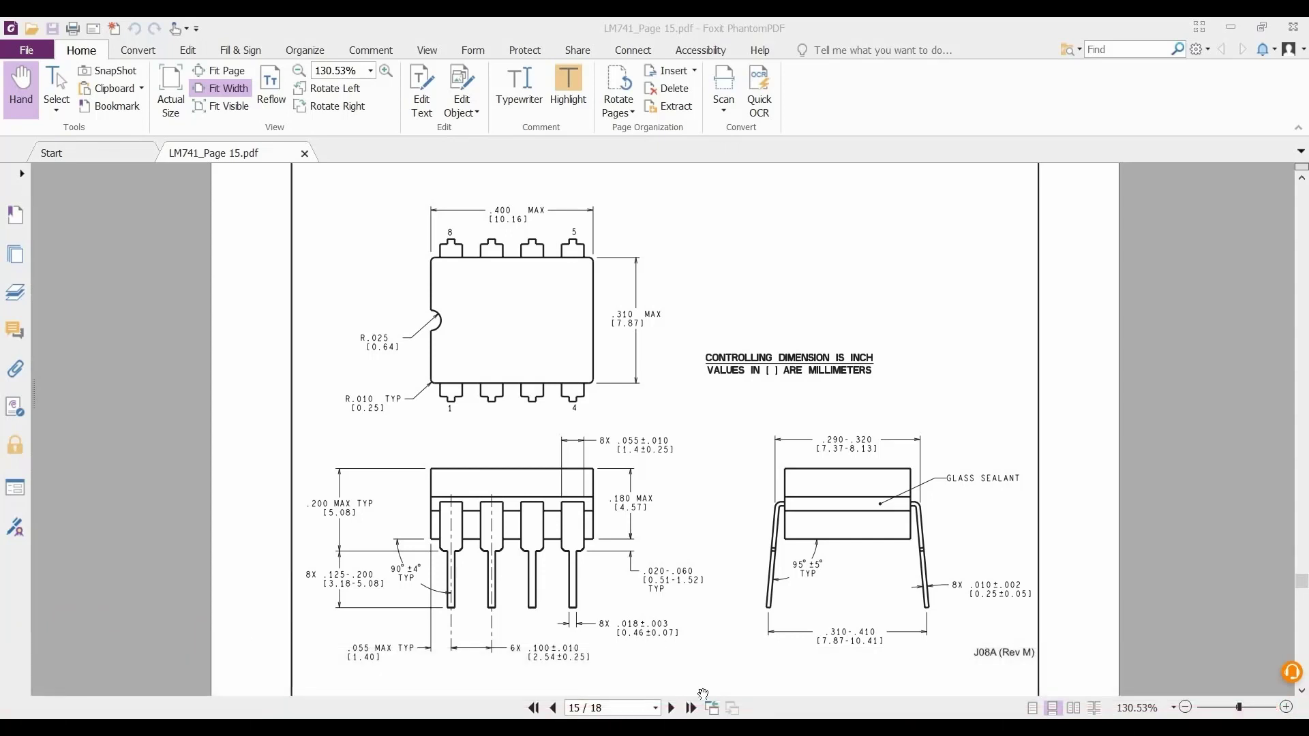
- Switch back to Padstack Editor, go to the drill hole settings and change the units to Millimeter, accepting the accuracy loss
{"action": "key", "text": "alt+Tab"}
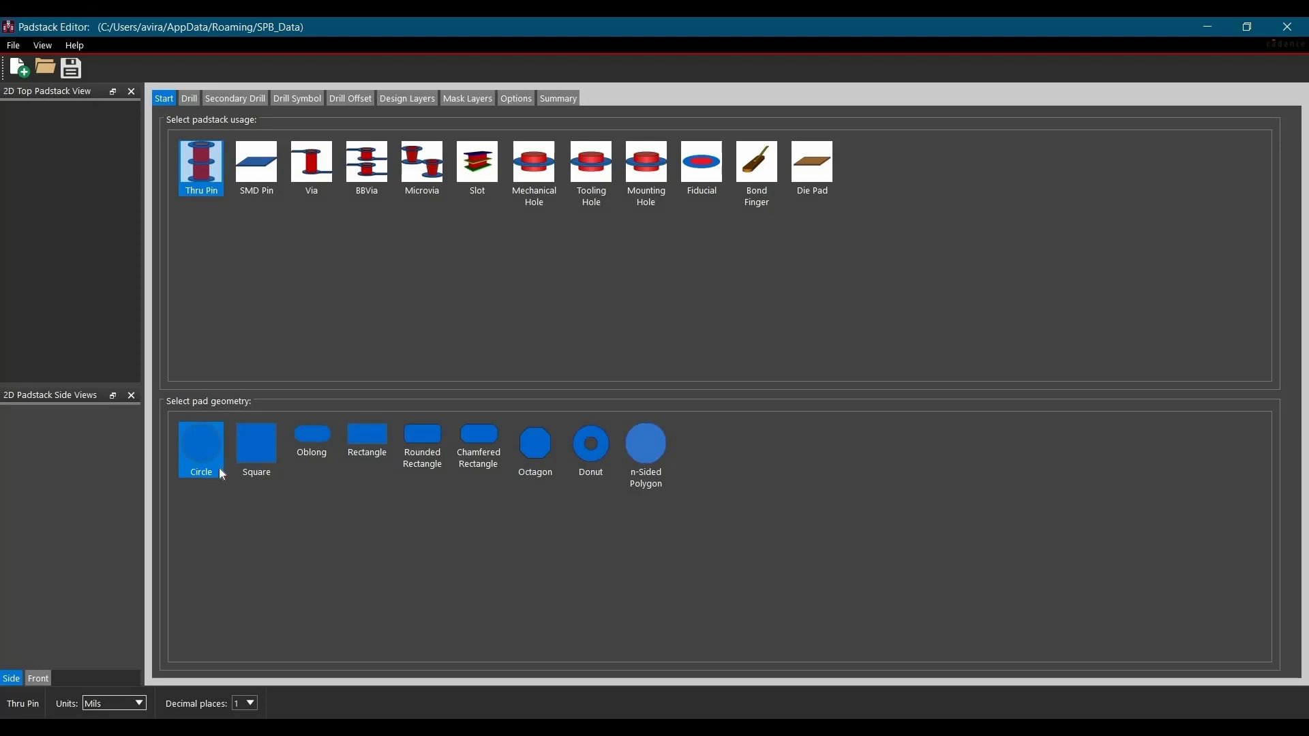
{"action": "left_click", "coordinate": [187, 104]}
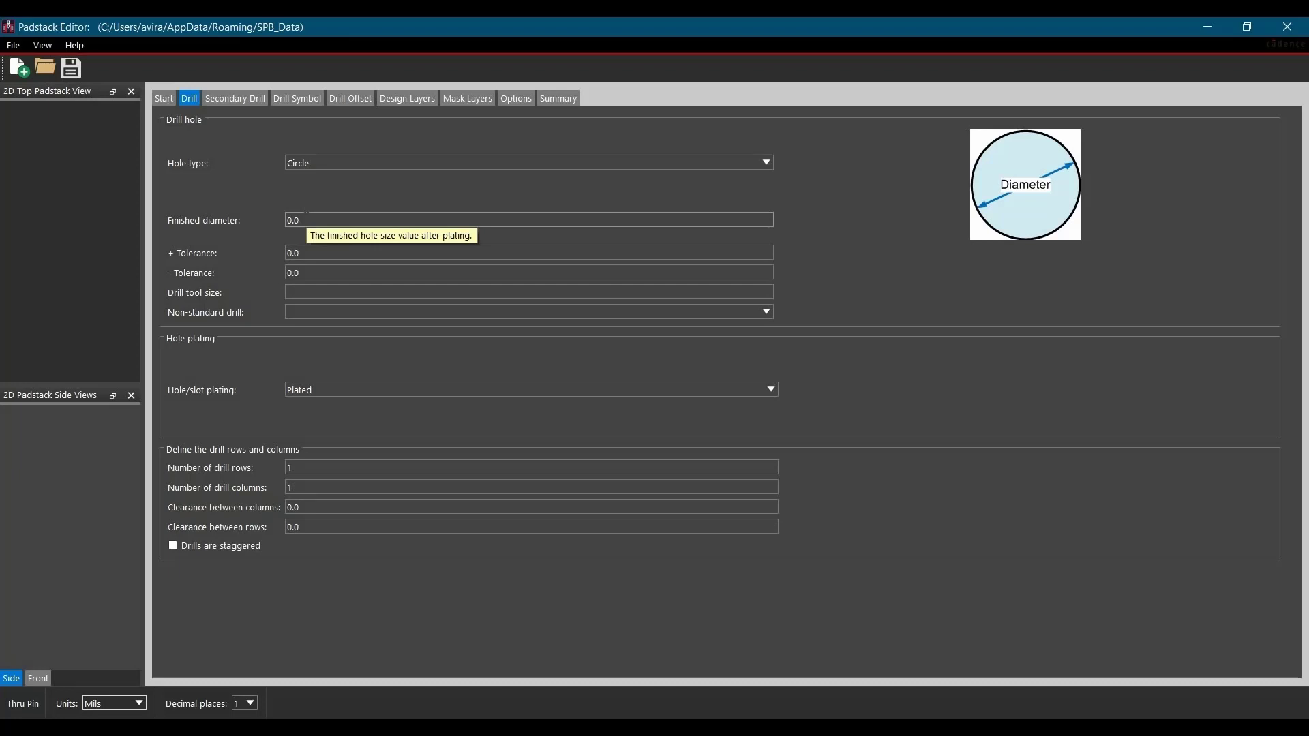
{"action": "left_click", "coordinate": [303, 219]}
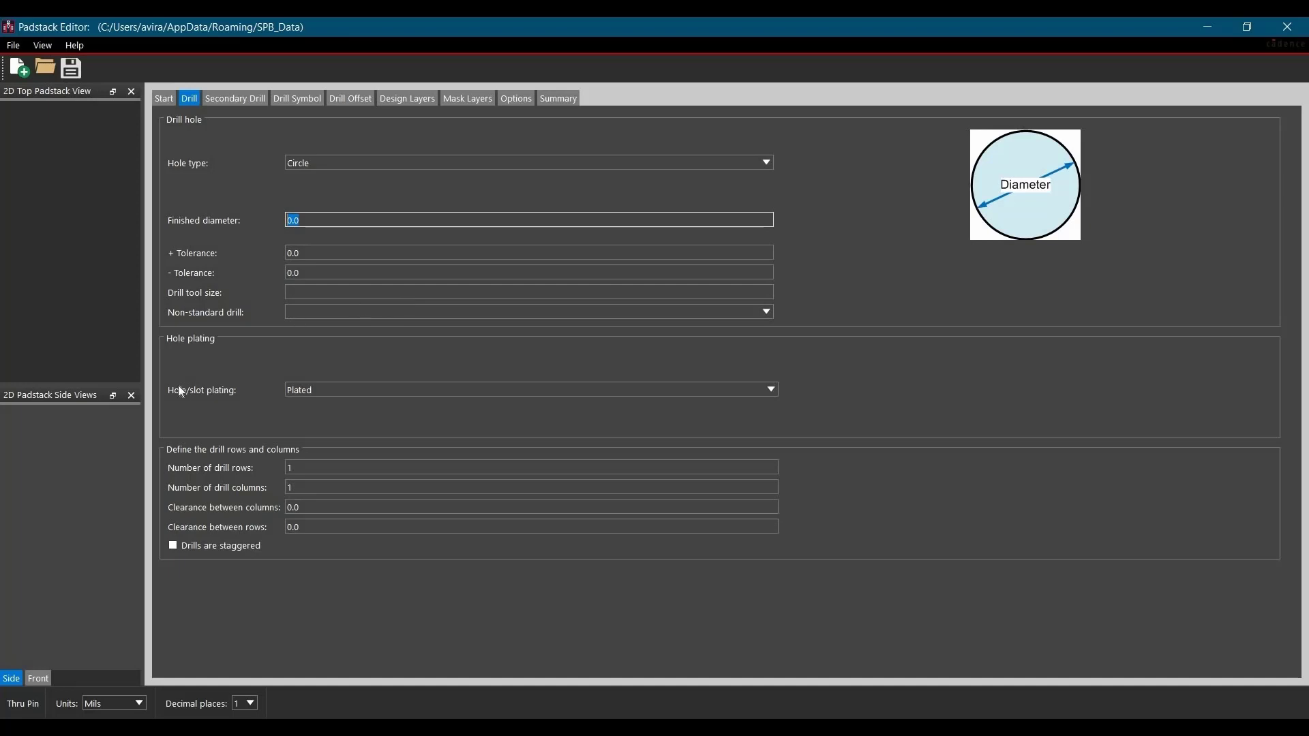
{"action": "left_click", "coordinate": [116, 702]}
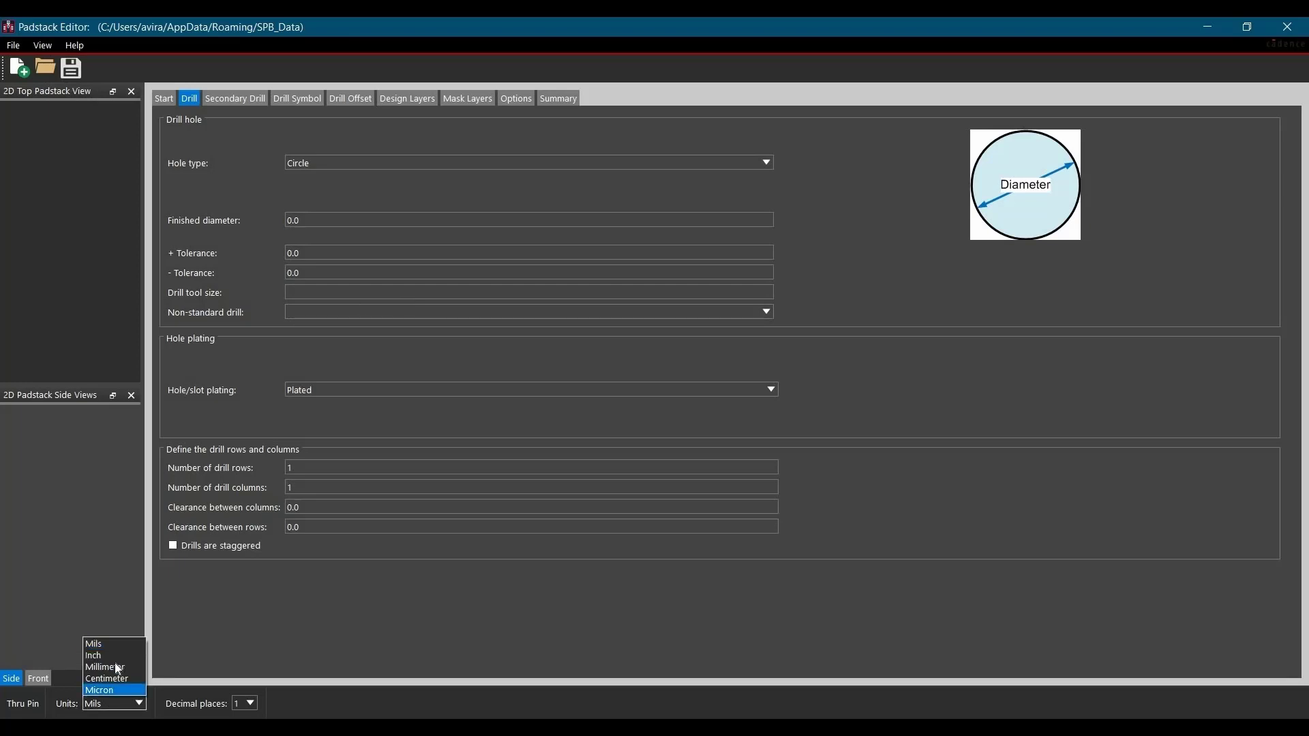
{"action": "left_click", "coordinate": [115, 665]}
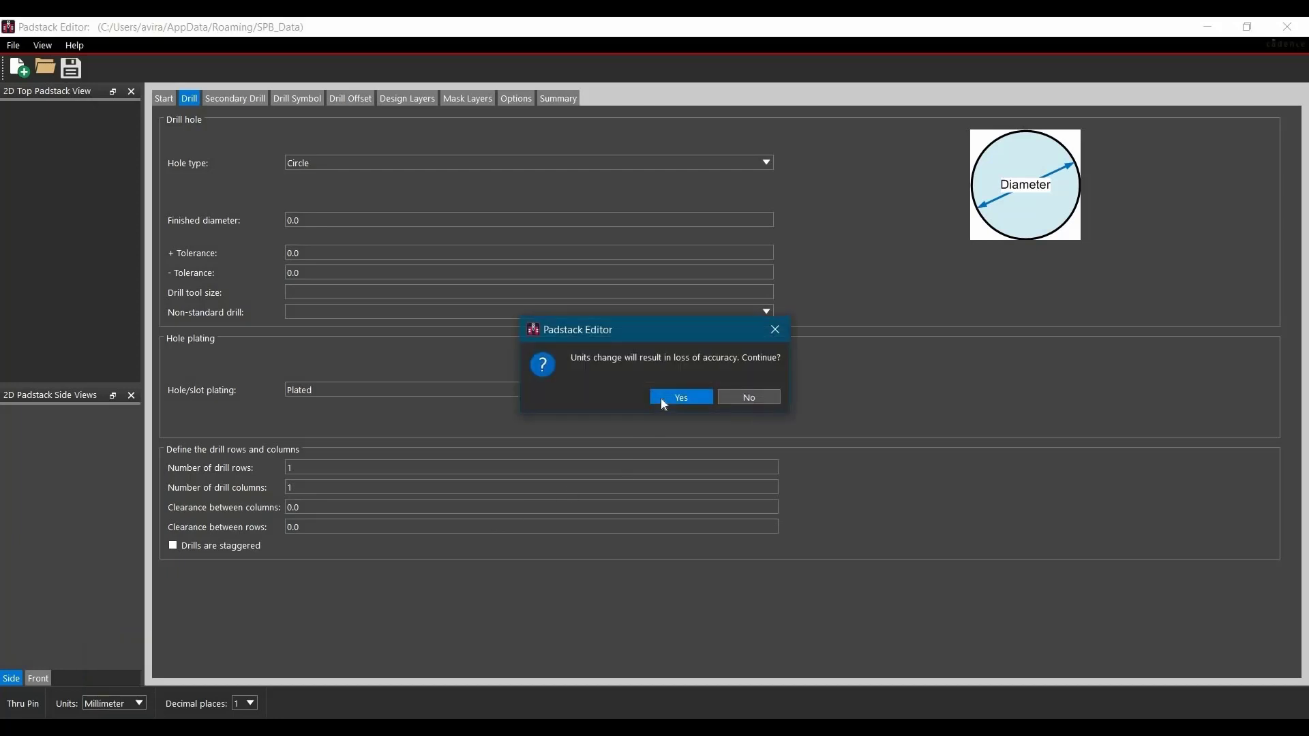
{"action": "left_click", "coordinate": [661, 400]}
- Set the drill hole's finished diameter to 0.71 mm
{"action": "left_click_drag", "start_coordinate": [321, 221], "coordinate": [284, 220]}
{"action": "type", "text": "0."}
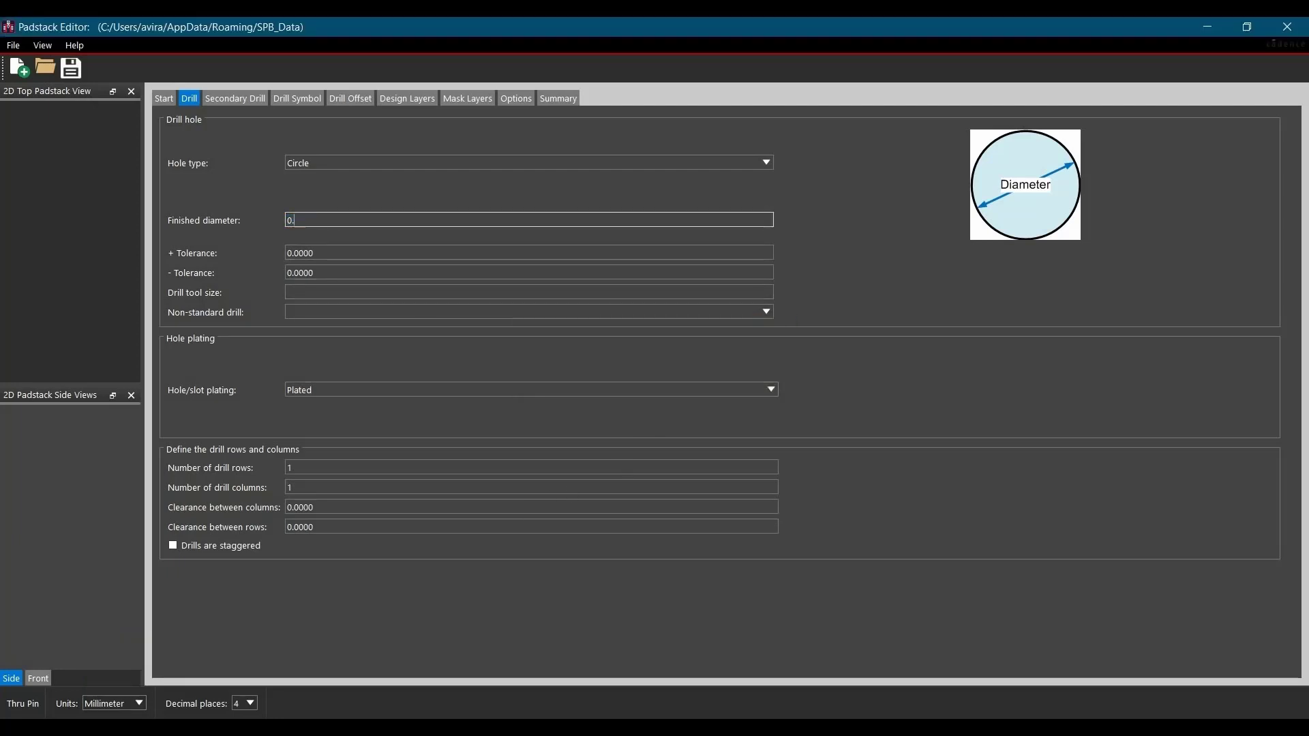
{"action": "type", "text": "71"}
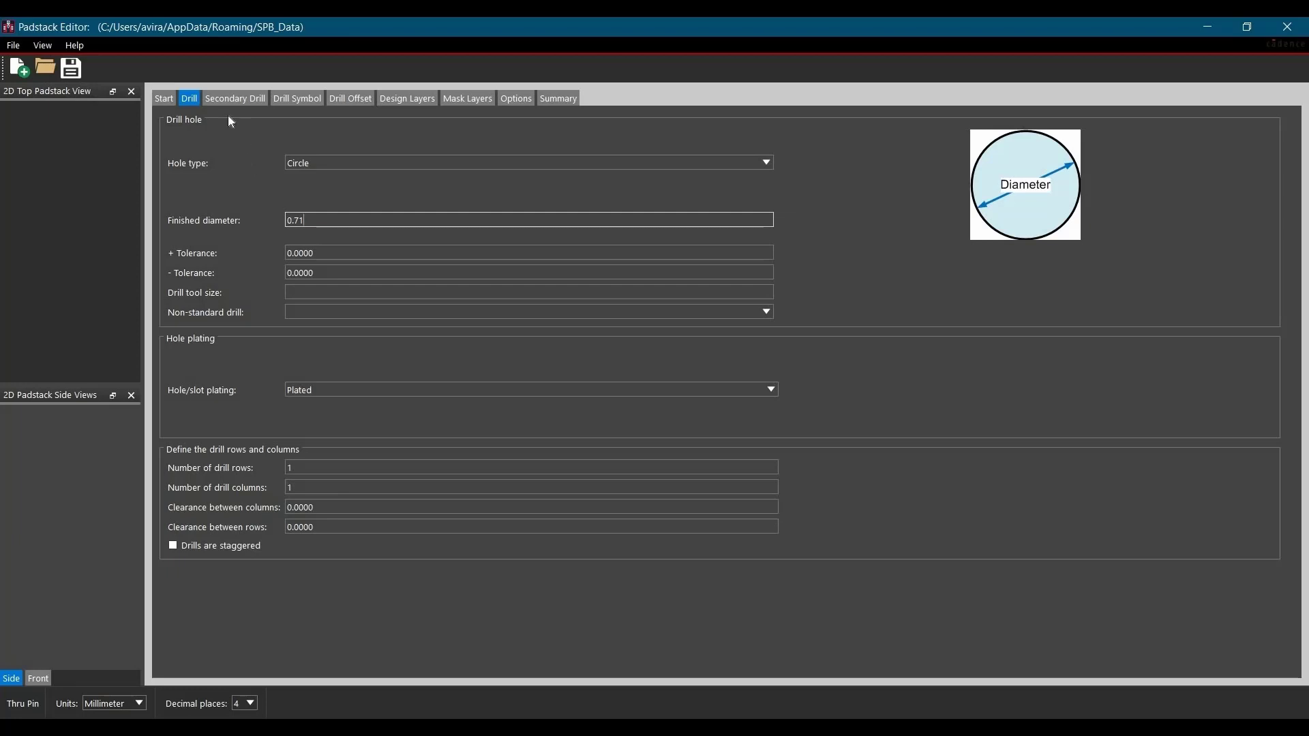
- Define the drill symbol as a Circle figure with the character X and a figure diameter of 0.71 mm
{"action": "left_click", "coordinate": [294, 103]}
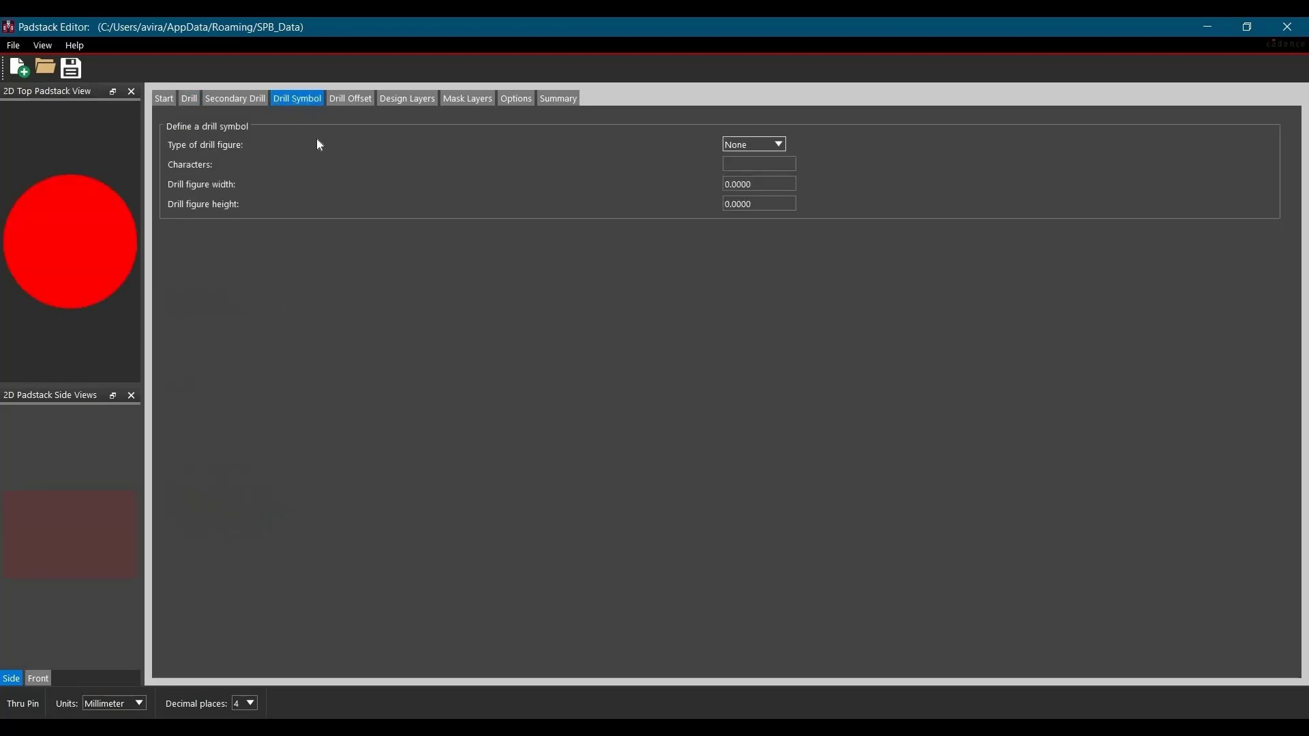
{"action": "left_click", "coordinate": [759, 149]}
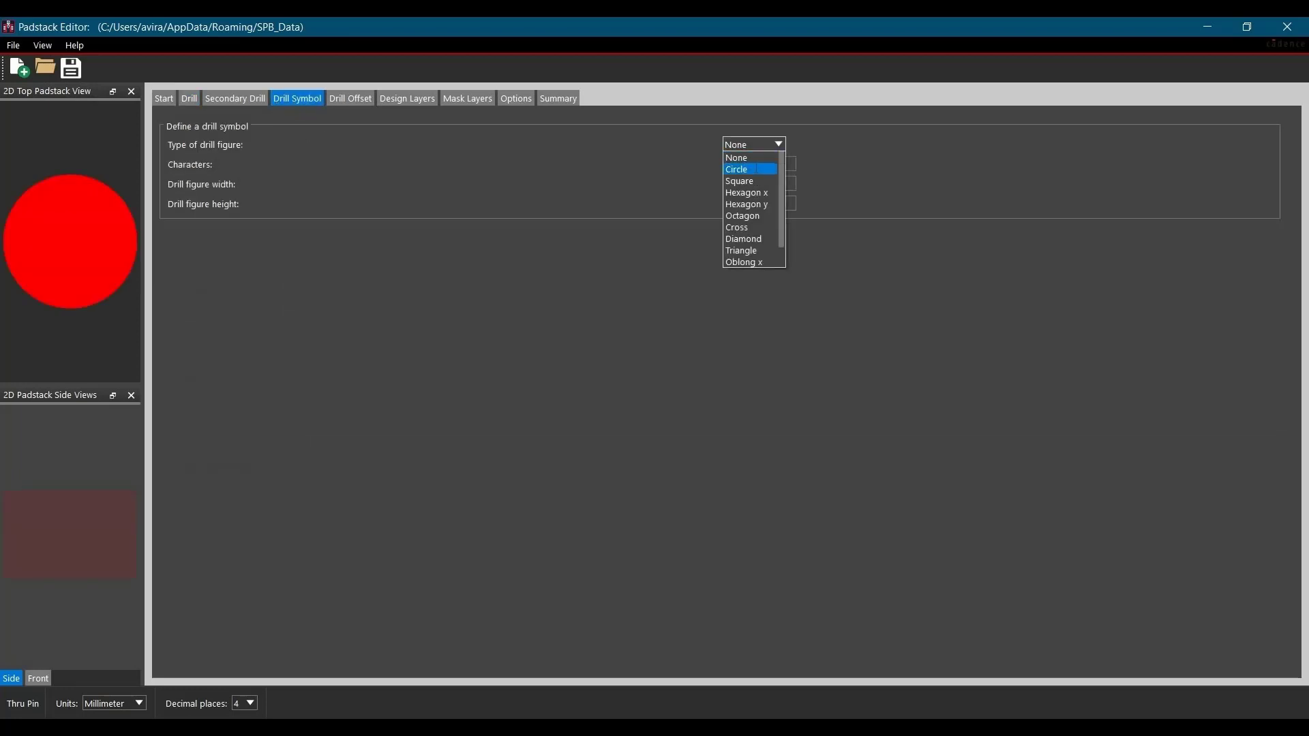
{"action": "left_click", "coordinate": [755, 167]}
{"action": "left_click", "coordinate": [757, 168]}
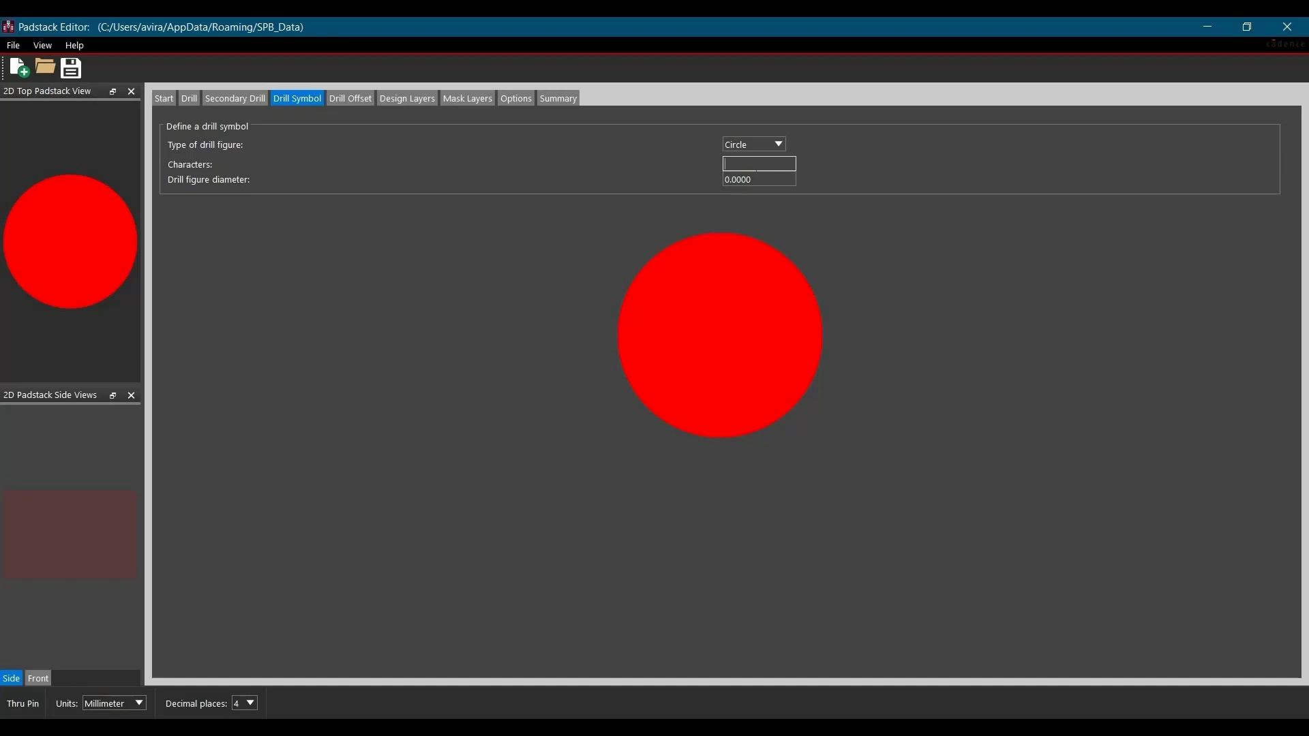
{"action": "type", "text": "X"}
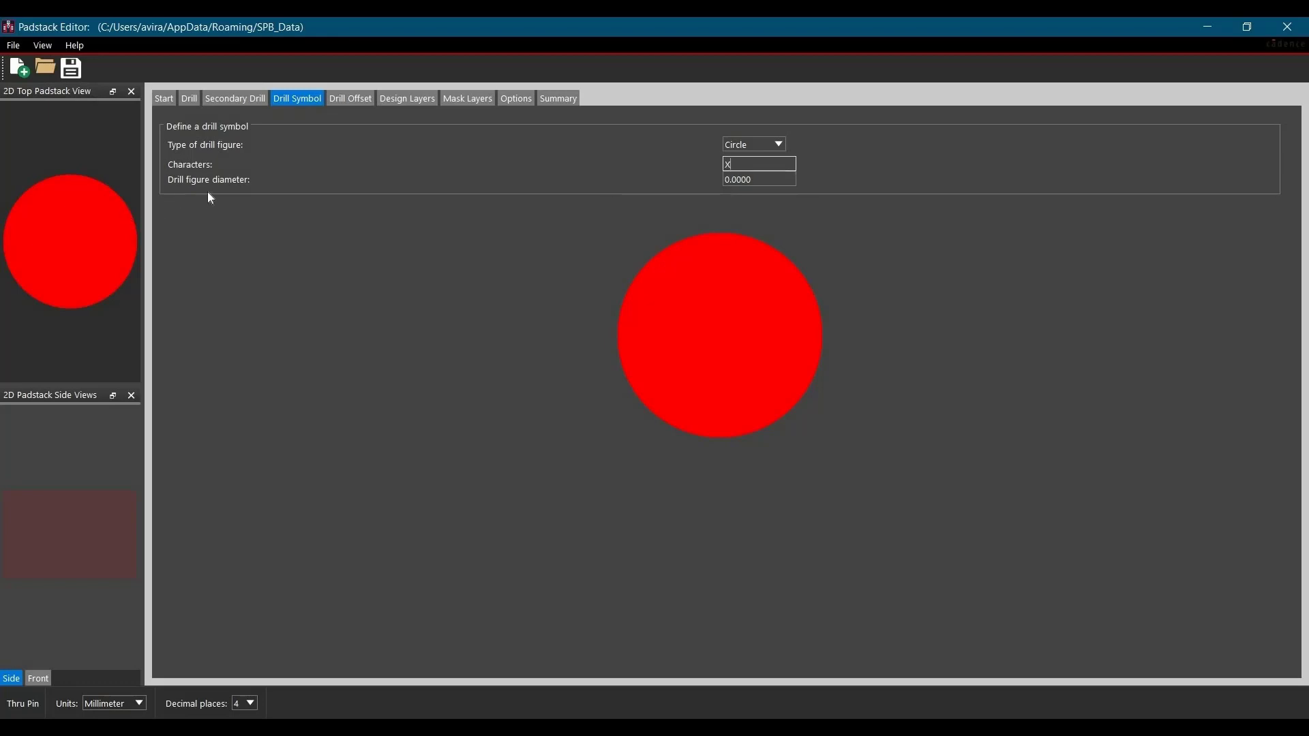
{"action": "key", "text": "Tab"}
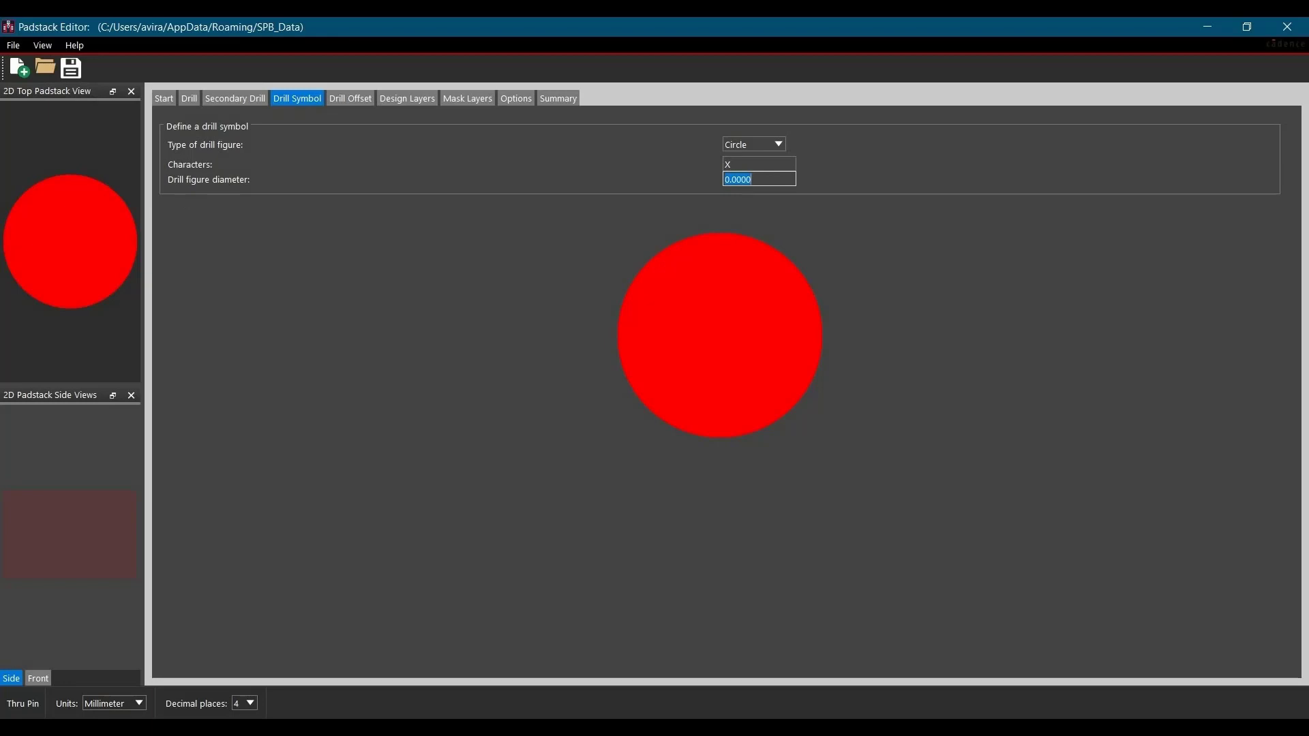
{"action": "type", "text": "0.71"}
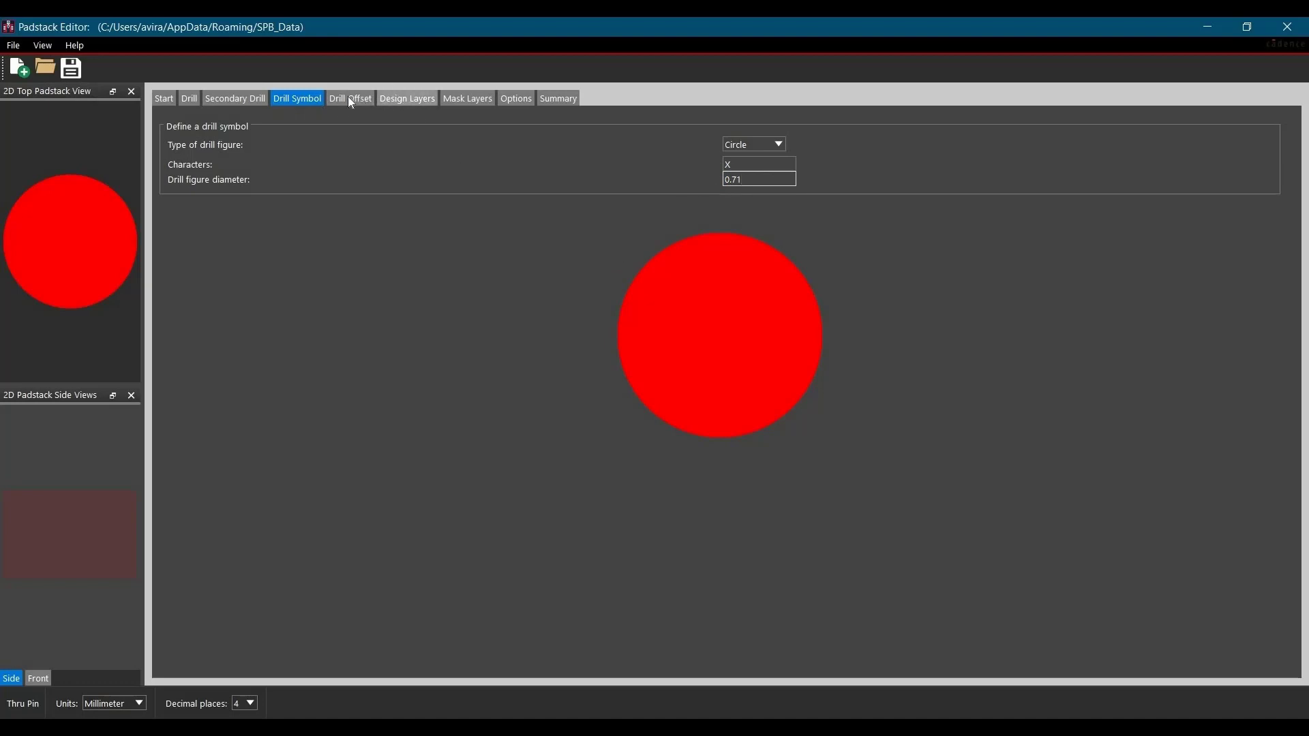
- Define the regular pad on BEGIN LAYER in the design layers as a Circle with a diameter of 1.41 mm
{"action": "left_click", "coordinate": [415, 101]}
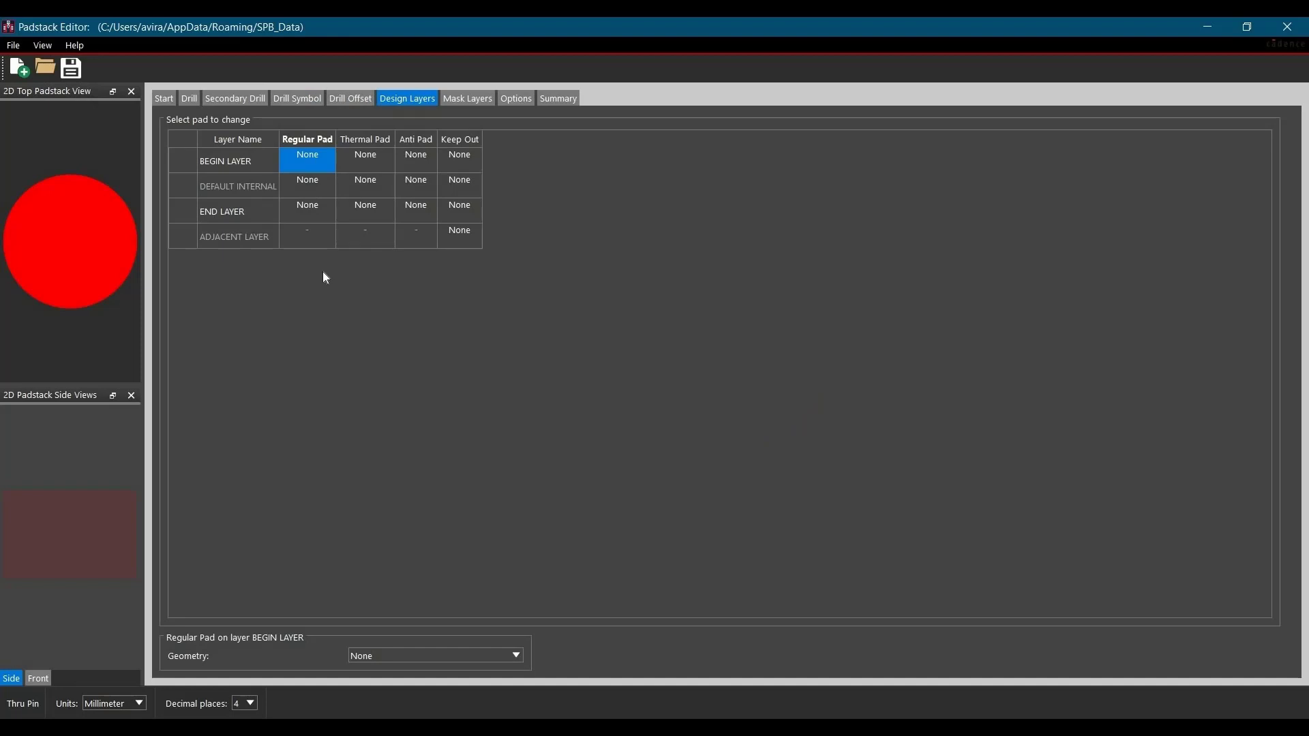
{"action": "left_click", "coordinate": [305, 160]}
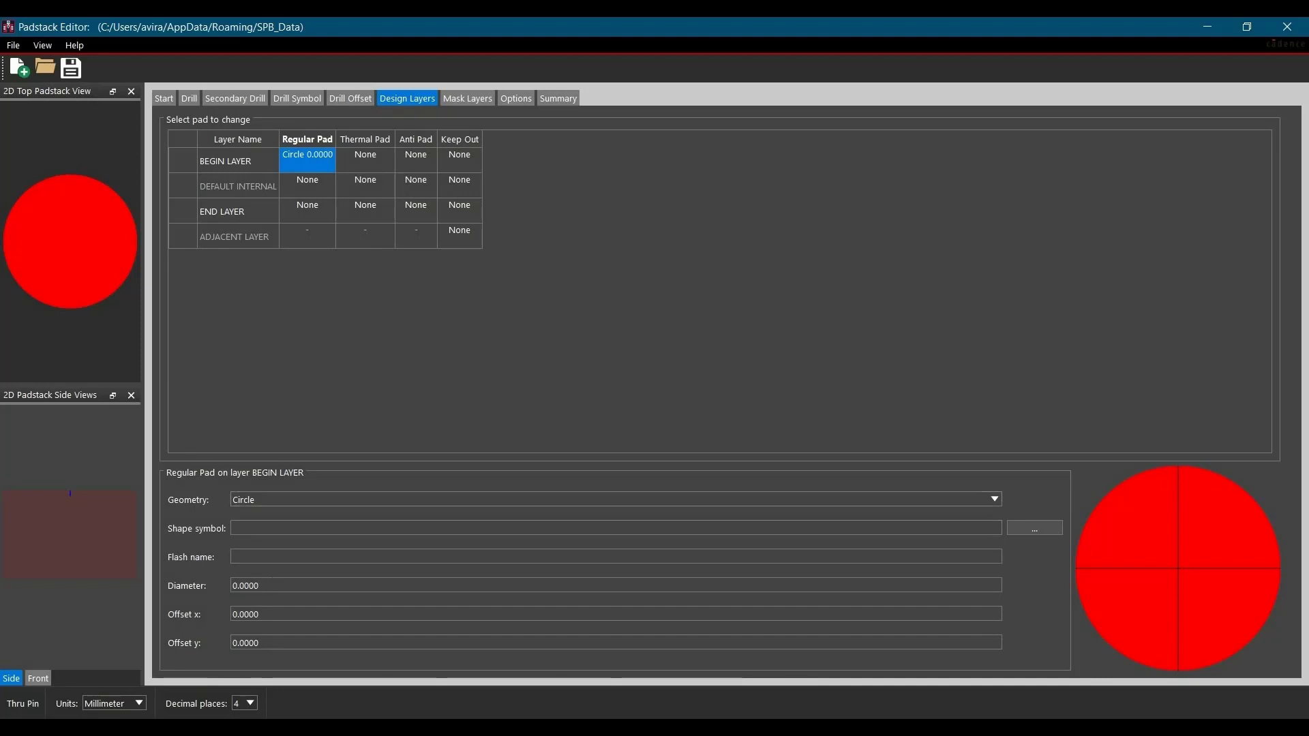
{"action": "double_click", "coordinate": [272, 584]}
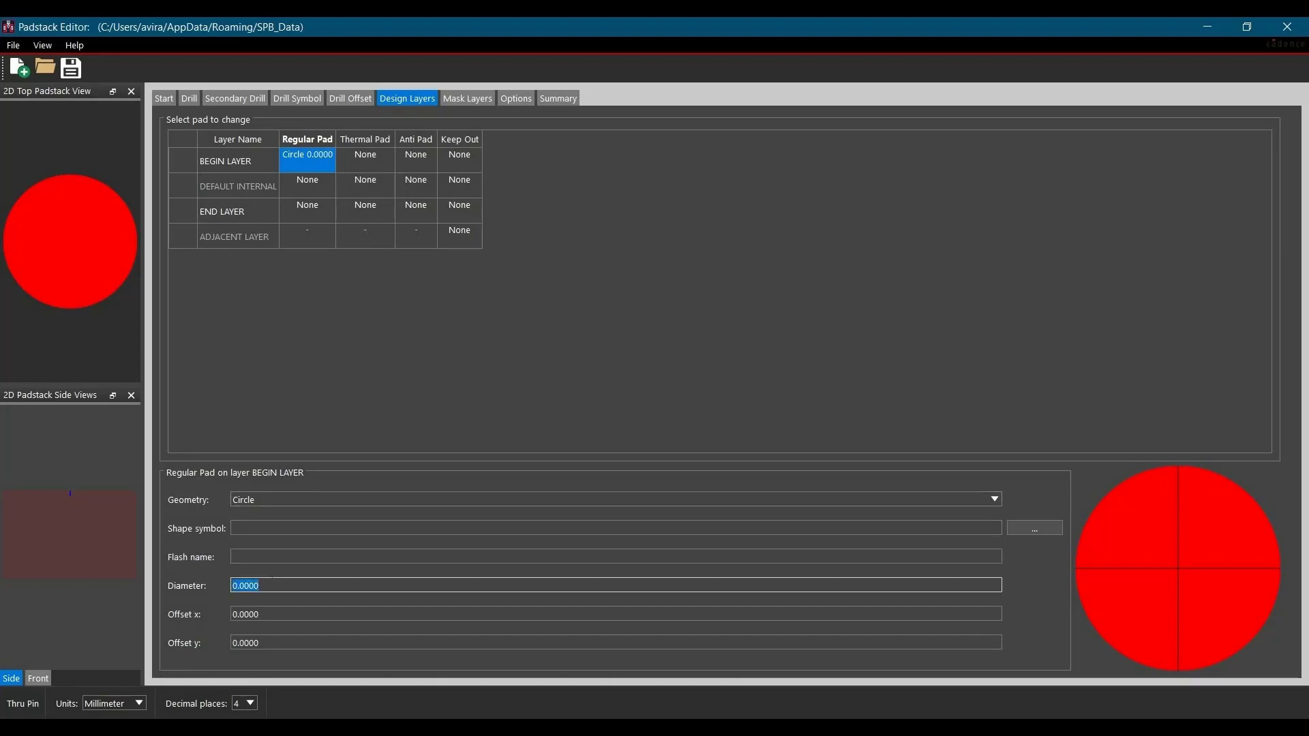
{"action": "type", "text": "1.41"}
{"action": "key", "text": "Tab"}
- Copy the BEGIN LAYER regular pad to the DEFAULT INTERNAL and END LAYER regular pads
{"action": "left_click", "coordinate": [320, 165]}
{"action": "left_click", "coordinate": [320, 165]}
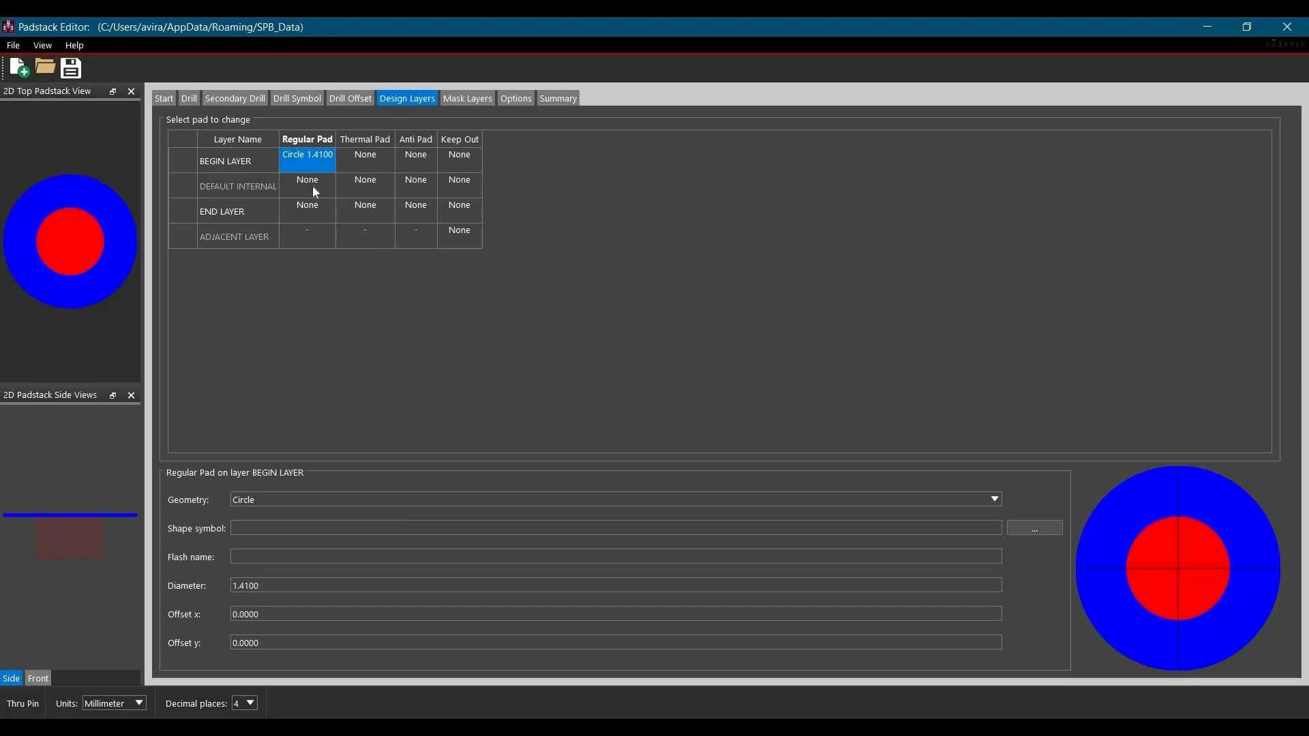
{"action": "left_click", "coordinate": [314, 194]}
{"action": "left_click", "coordinate": [309, 216]}
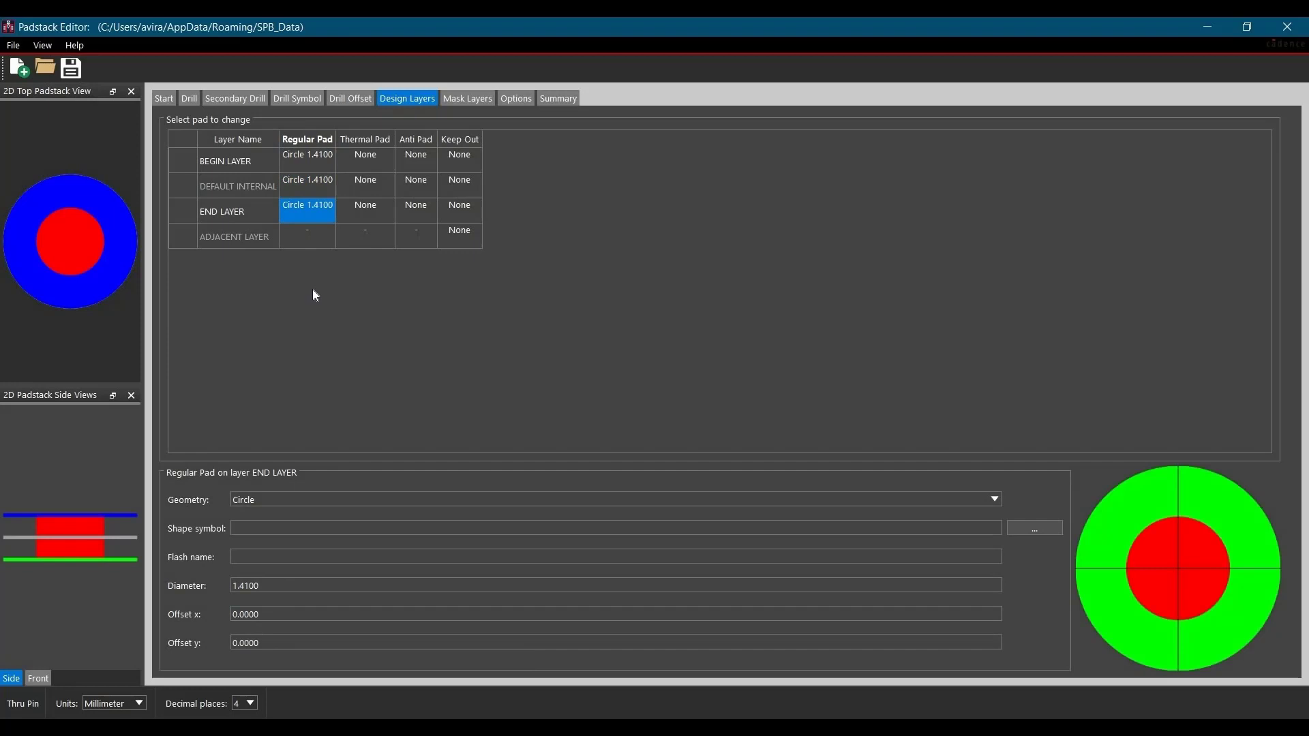
- Define the thermal pad on BEGIN LAYER as a Circle with a diameter of 1.71 mm
{"action": "left_click", "coordinate": [370, 159]}
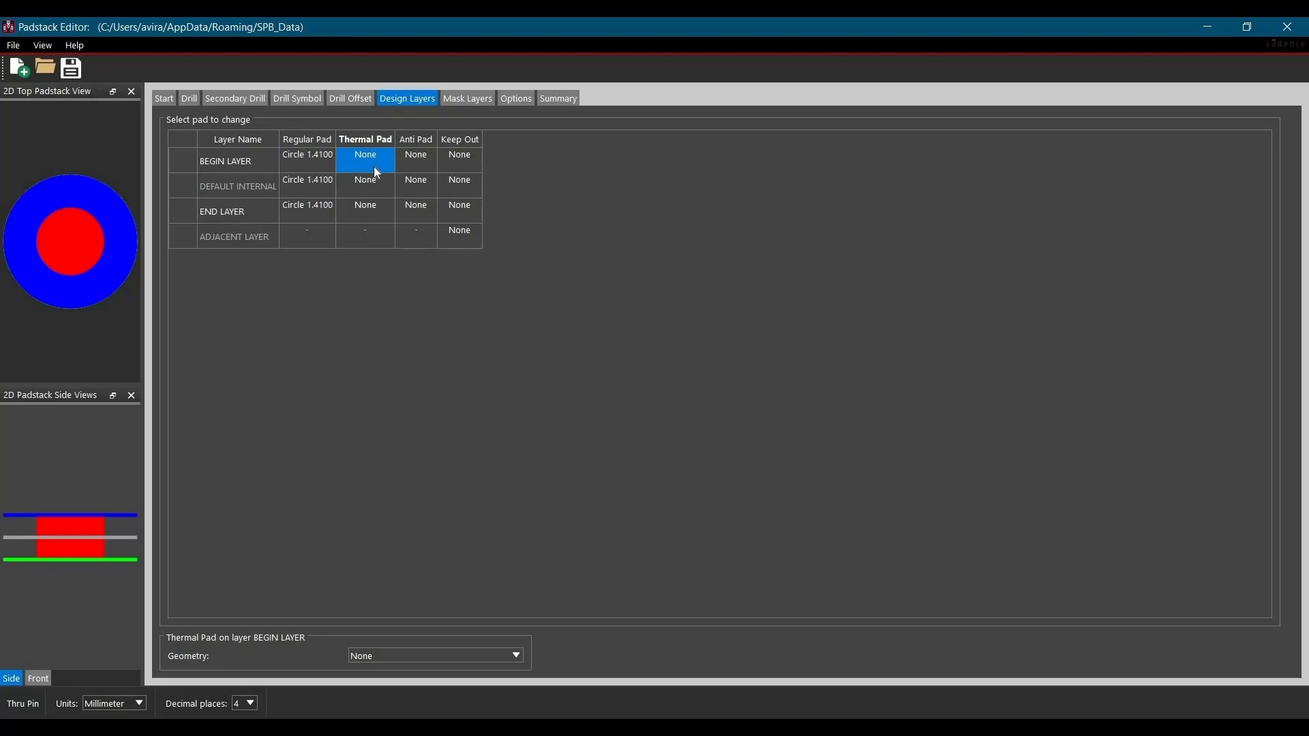
{"action": "left_click", "coordinate": [411, 656]}
{"action": "left_click", "coordinate": [406, 550]}
{"action": "left_click", "coordinate": [310, 574]}
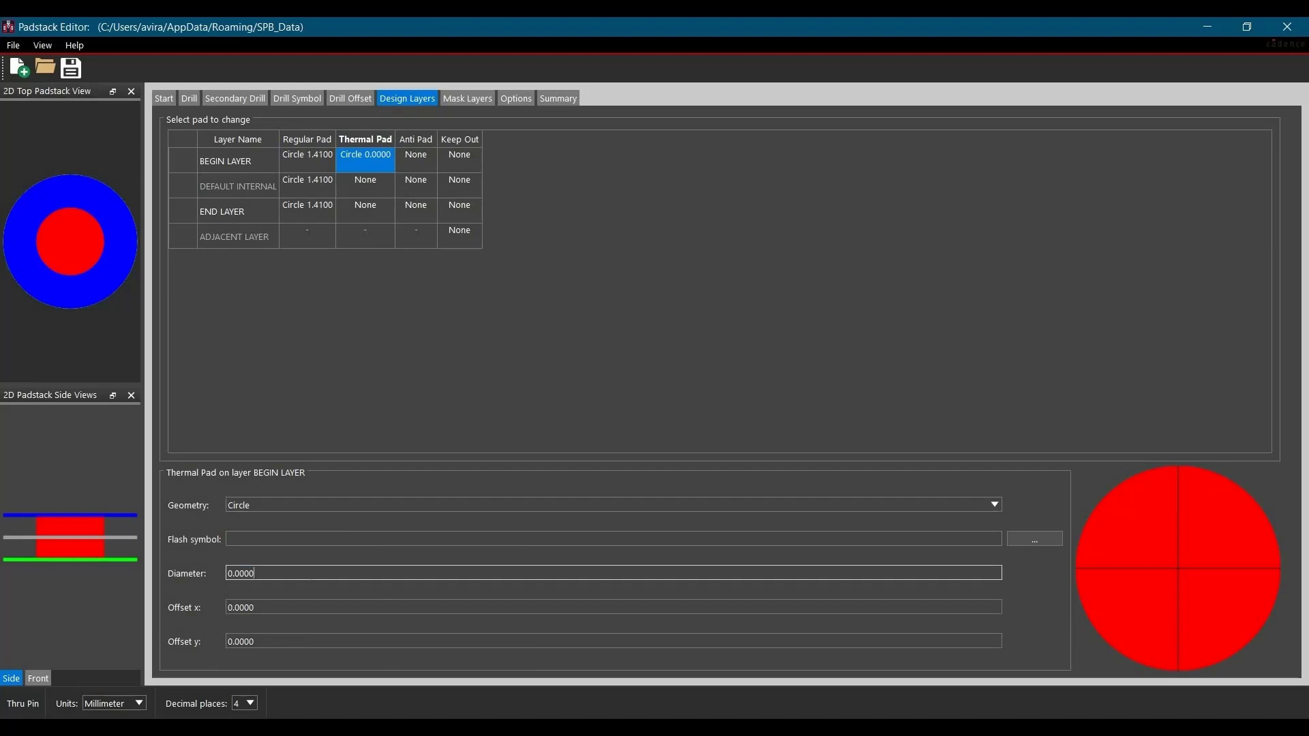
{"action": "type", "text": "1.71"}
{"action": "key", "text": "Return"}
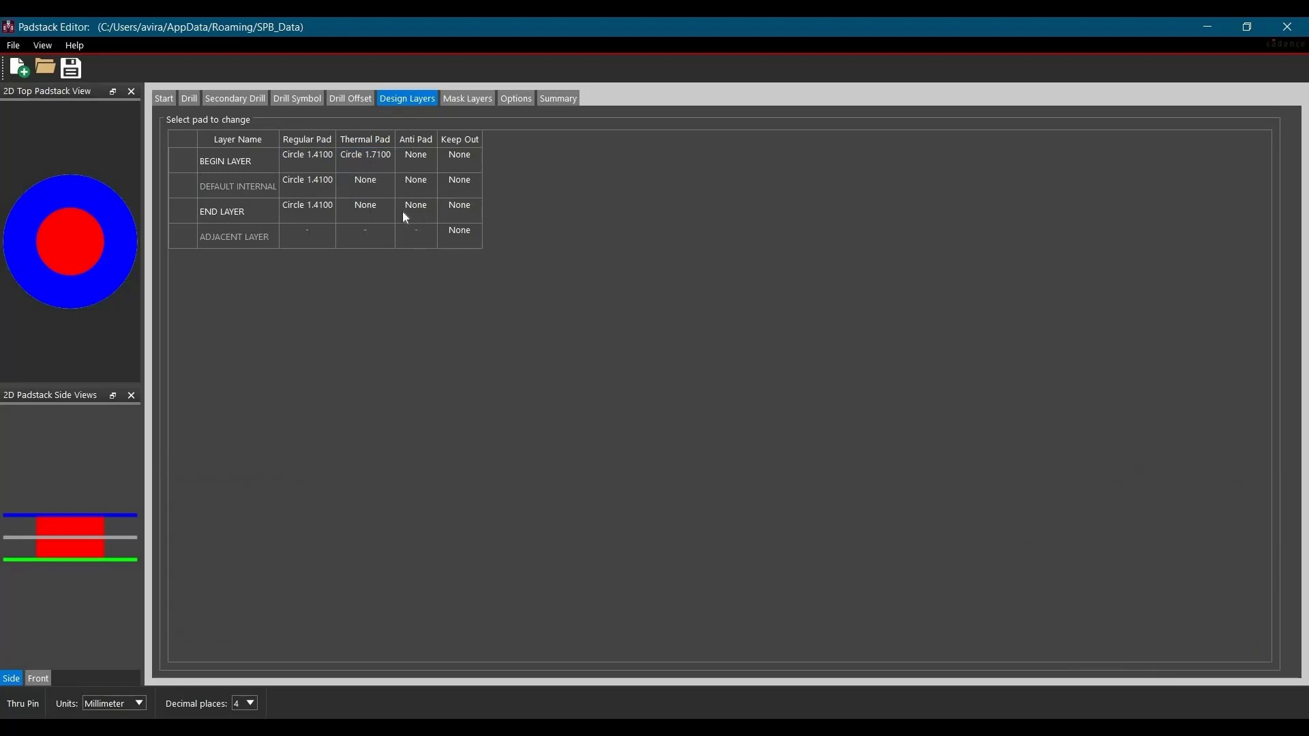
- Copy the BEGIN LAYER thermal pad to the thermal and anti pads of BEGIN LAYER, DEFAULT INTERNAL and END LAYER
{"action": "left_click", "coordinate": [378, 163]}
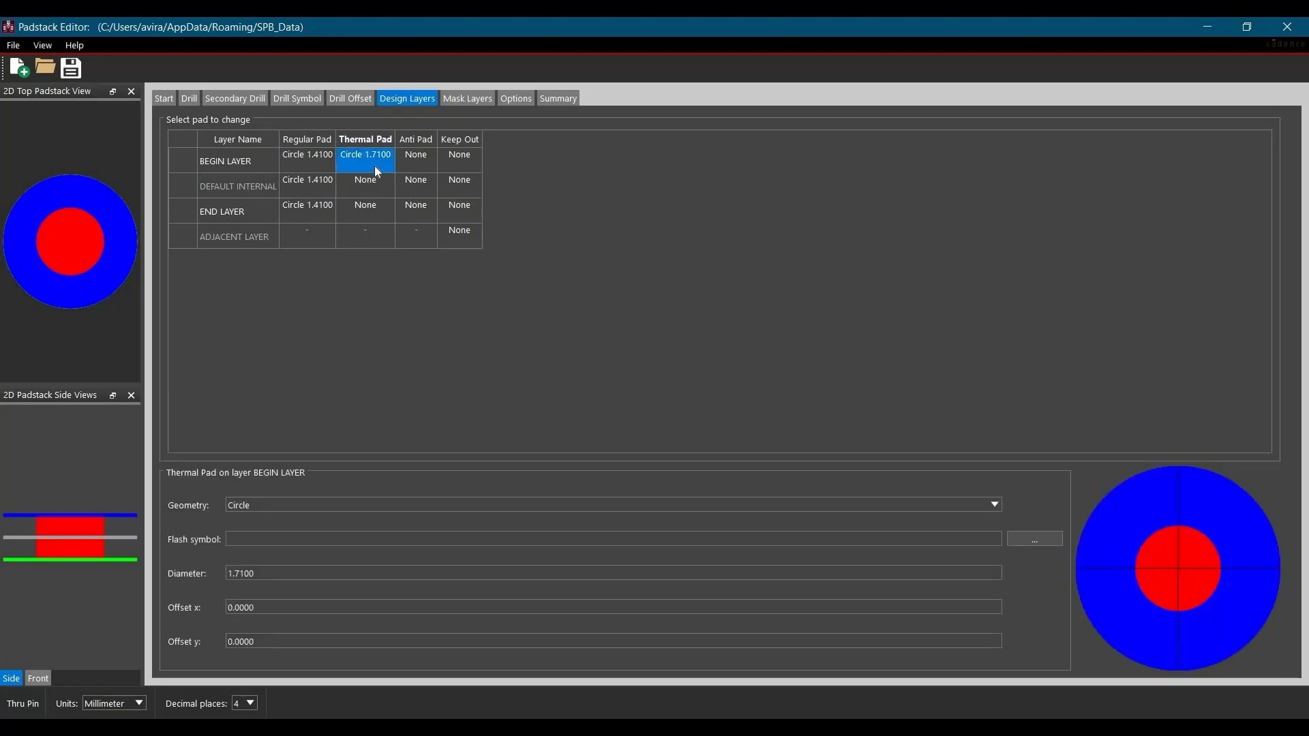
{"action": "left_click_drag", "start_coordinate": [374, 166], "coordinate": [409, 207]}
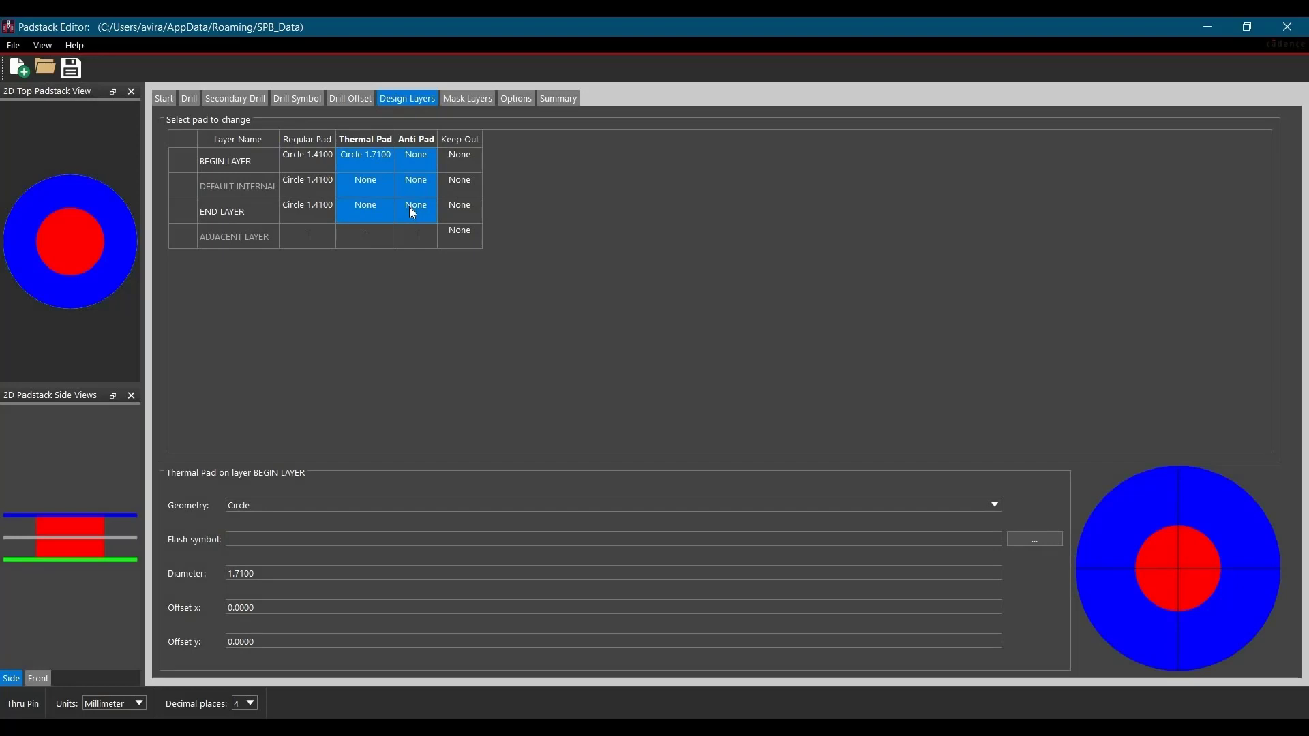
{"action": "type", "text": "Circle 1.7100\tCircle 1.7100 Circle 1.7100\tCircle 1.7100 Circle 1.7100\tCircle 1.7100"}
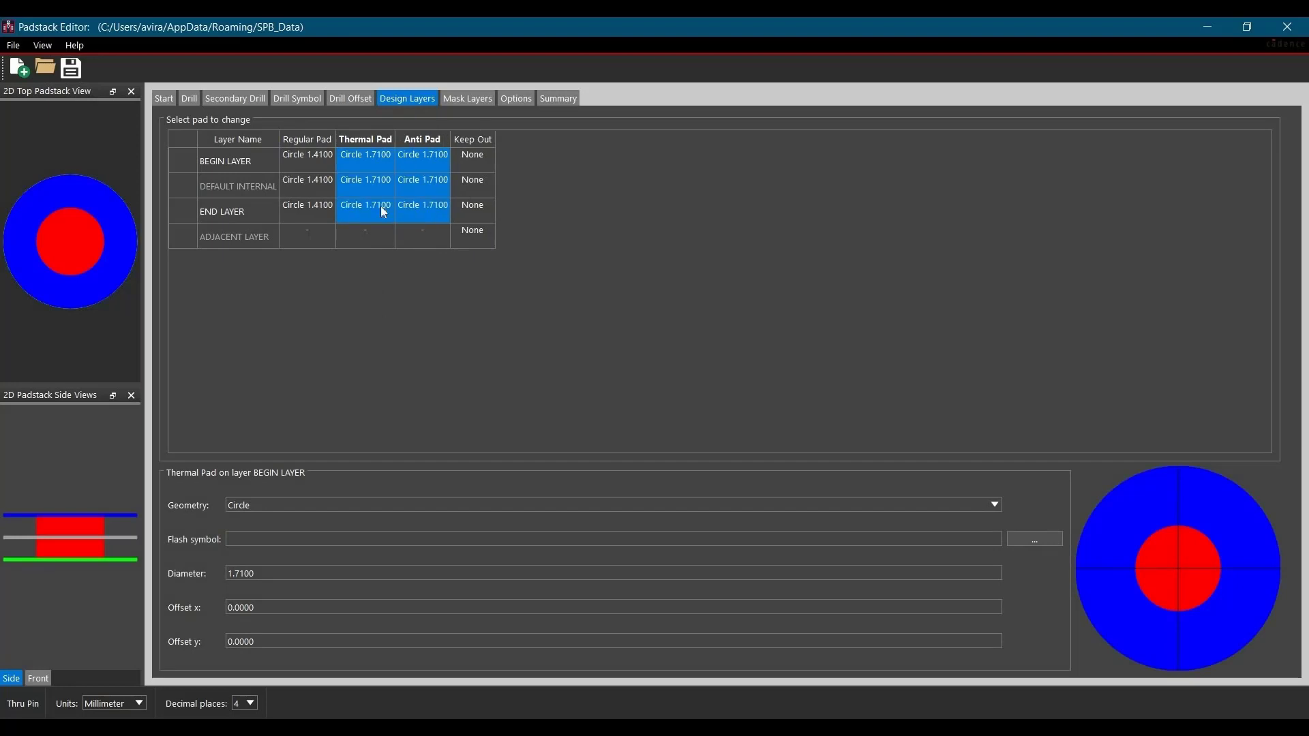
{"action": "left_click", "coordinate": [428, 370]}
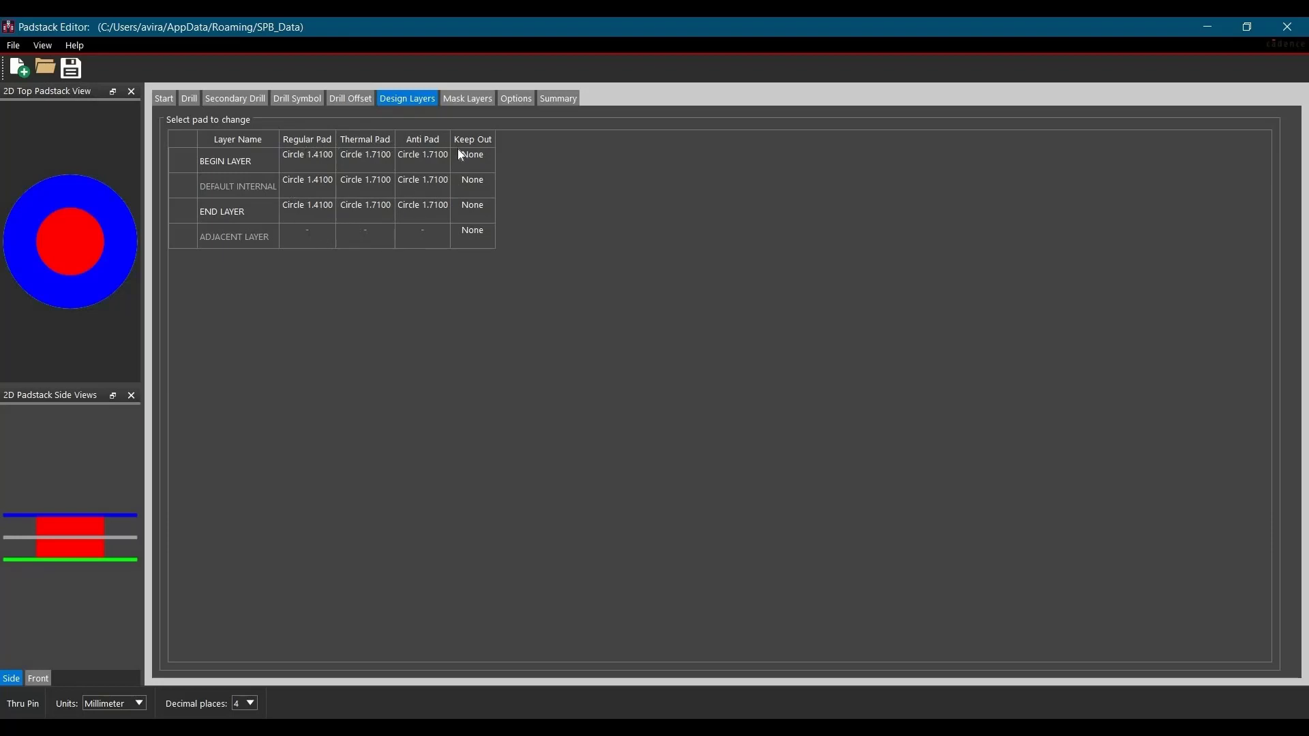
- Define the SOLDERMASK_TOP pad in the mask layers as a Circle with a diameter of 1.562 mm
{"action": "left_click", "coordinate": [460, 101]}
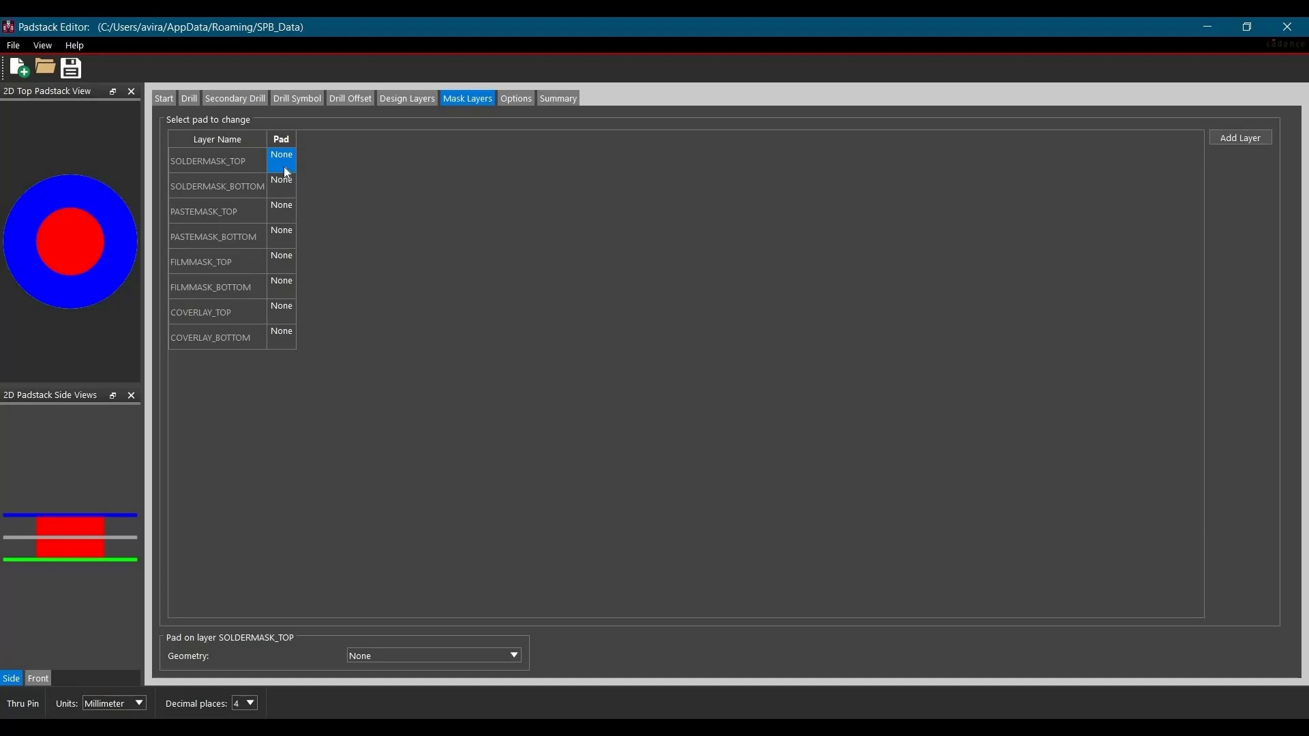
{"action": "left_click", "coordinate": [382, 656]}
{"action": "left_click", "coordinate": [378, 462]}
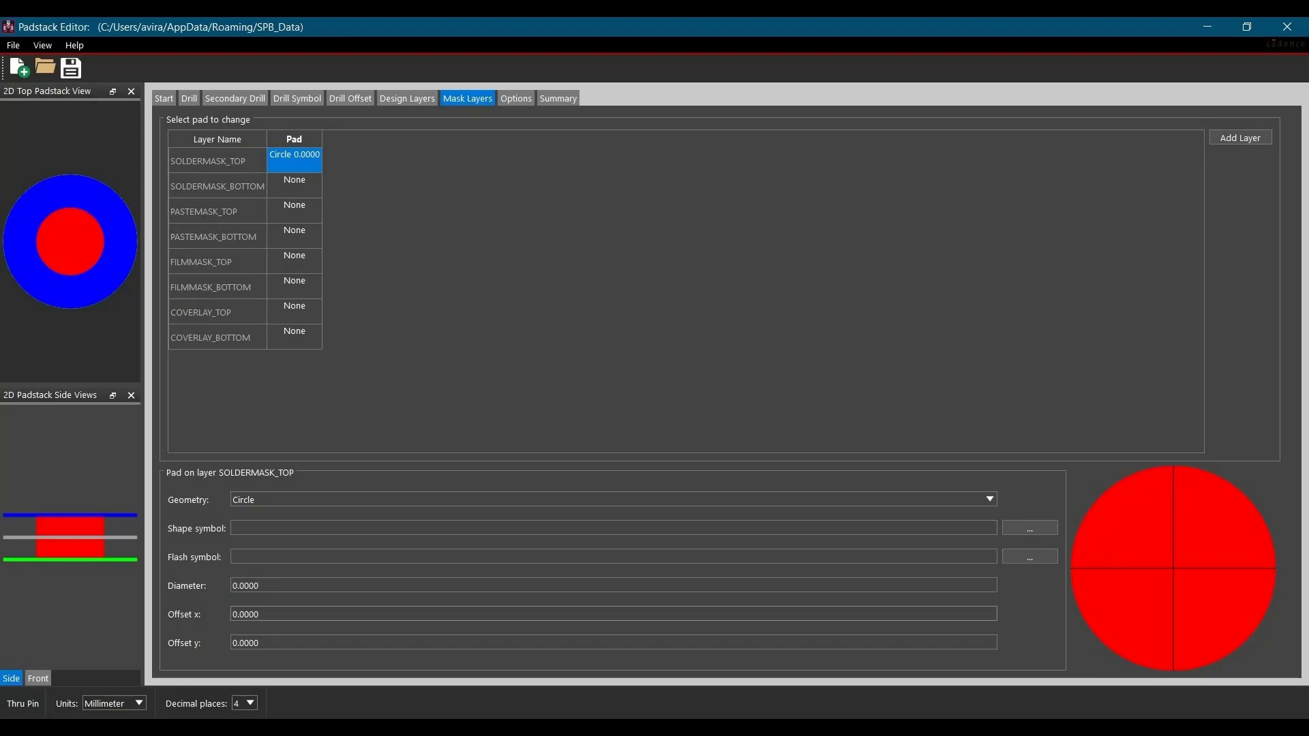
{"action": "double_click", "coordinate": [285, 584]}
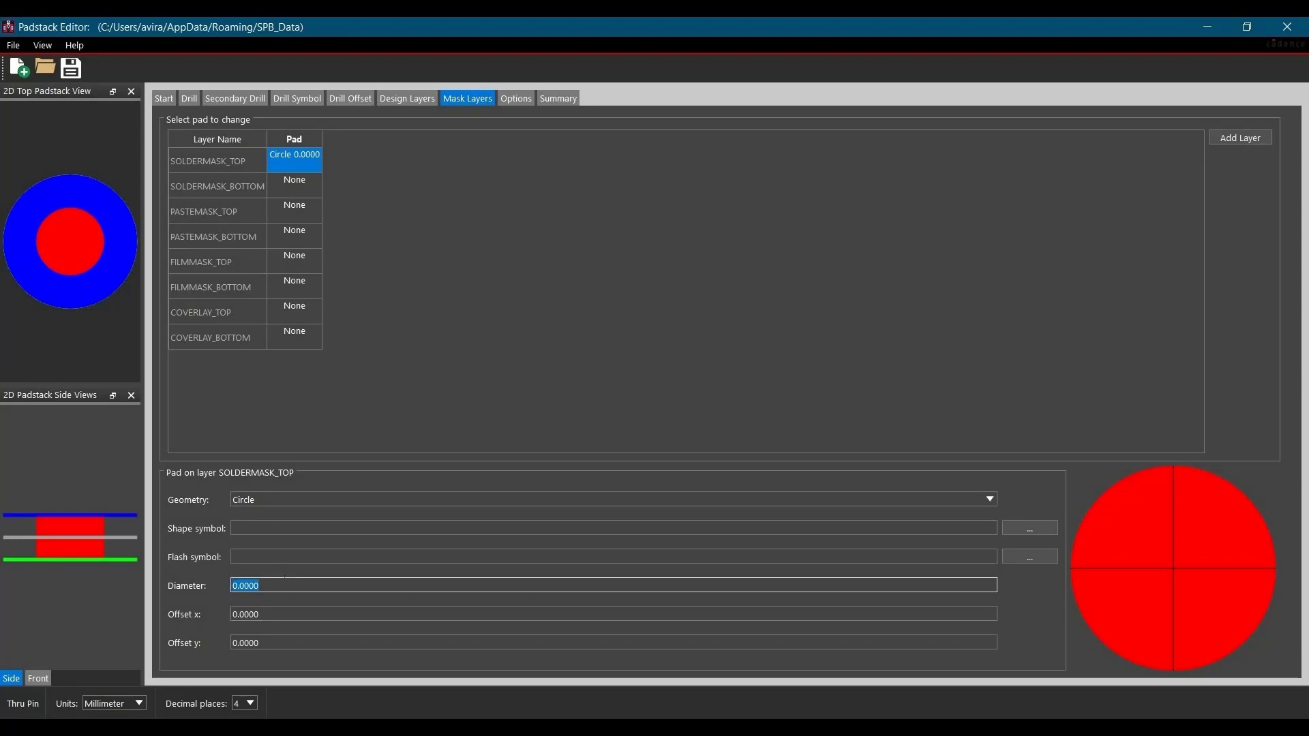
{"action": "type", "text": "1.562"}
{"action": "key", "text": "Tab"}
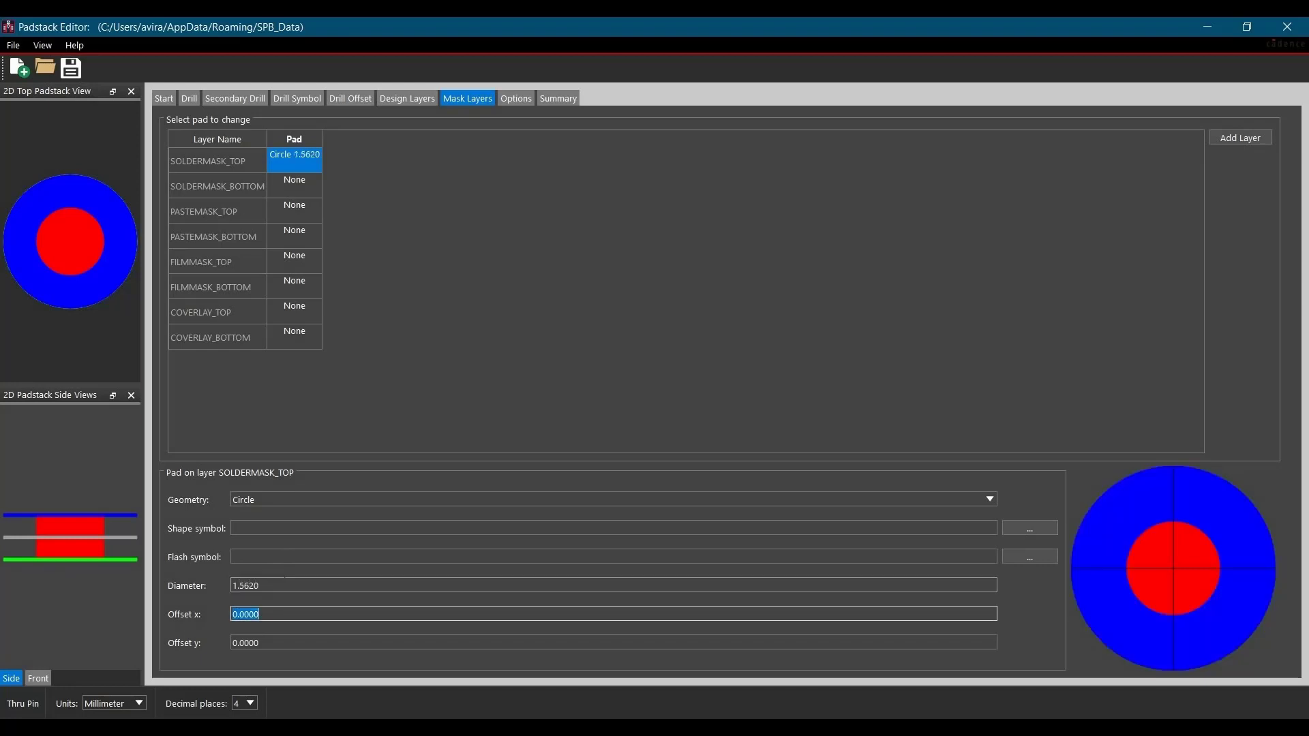
- Copy the SOLDERMASK_TOP pad to SOLDERMASK_BOTTOM
{"action": "right_click", "coordinate": [321, 183]}
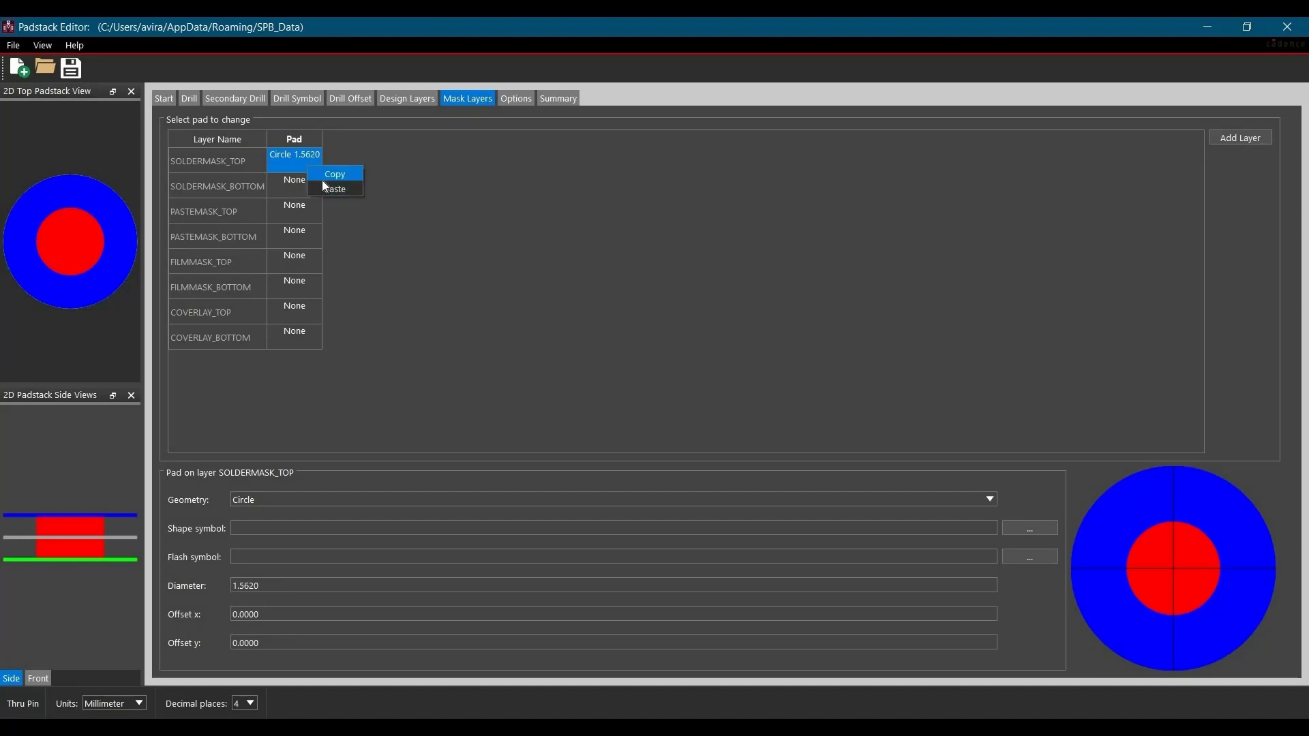
{"action": "left_click", "coordinate": [300, 190]}
{"action": "right_click", "coordinate": [300, 190]}
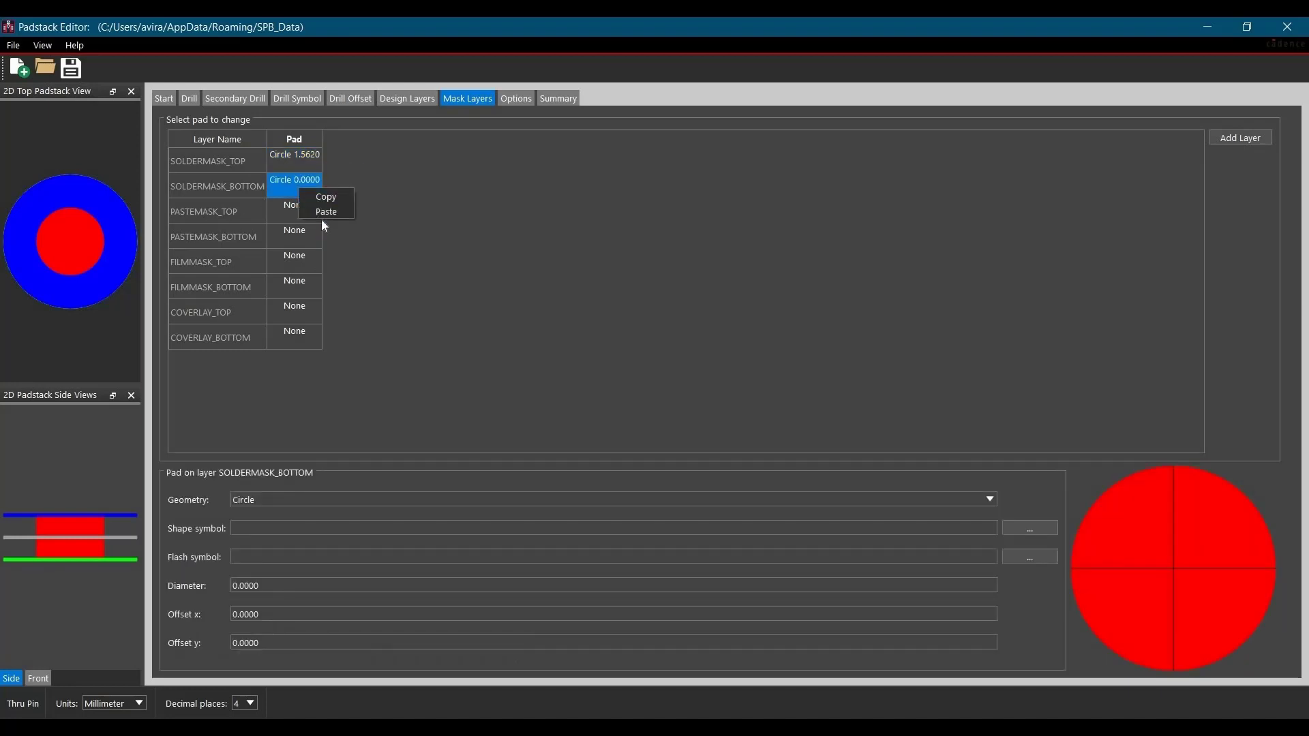
{"action": "left_click", "coordinate": [324, 213]}
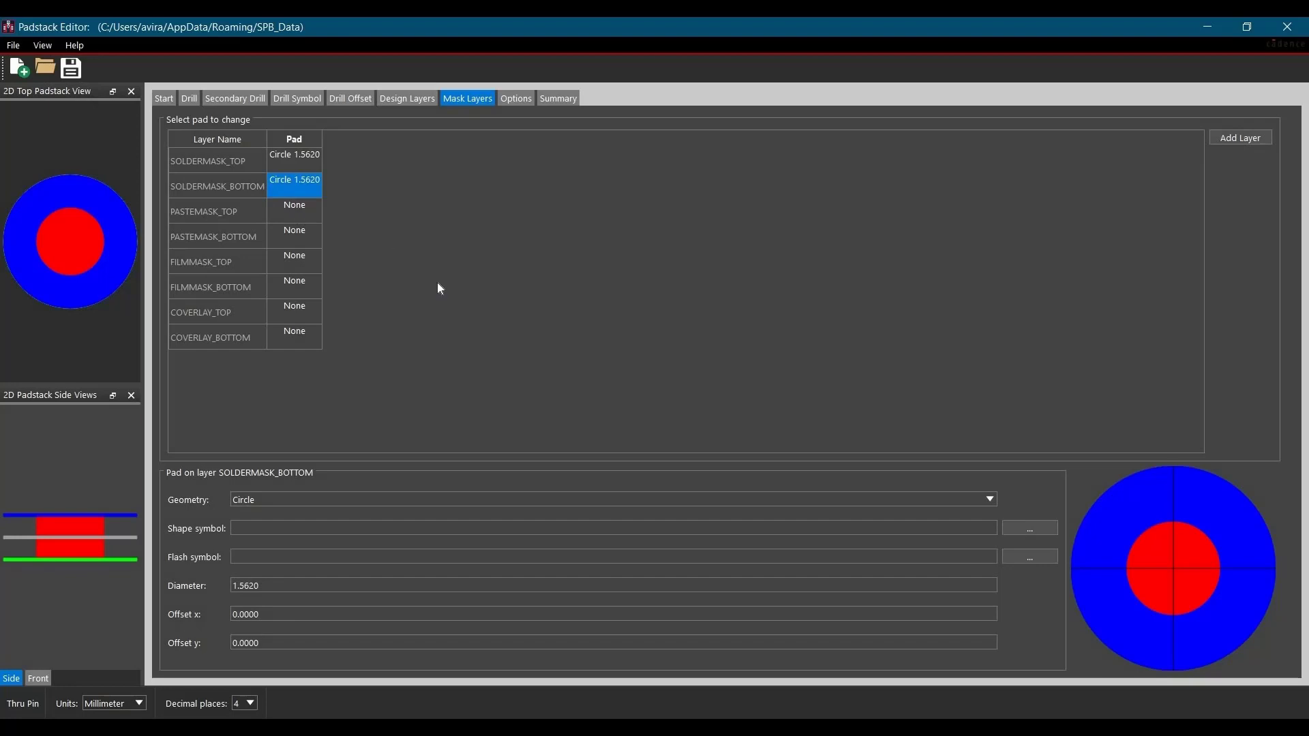
- Save the padstack as c141h071 in the "padstack and footprint" folder on the Desktop
{"action": "left_click", "coordinate": [70, 69]}
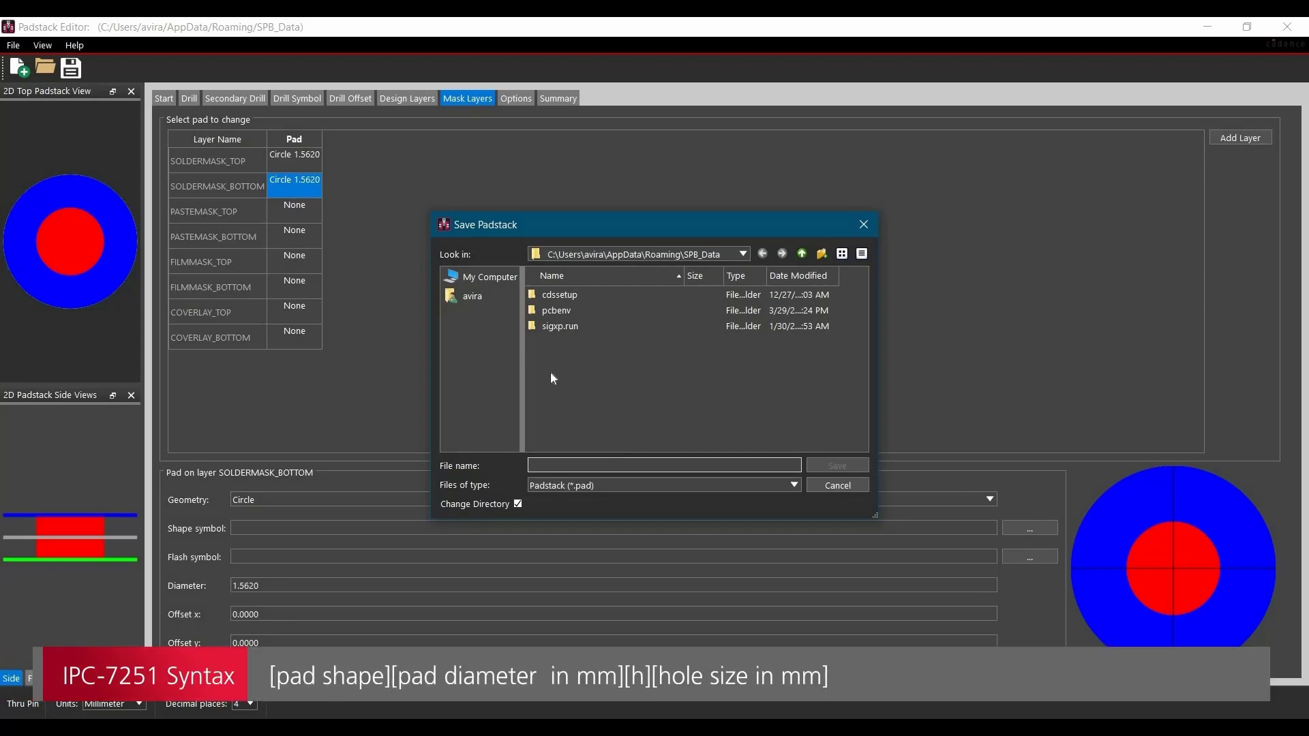
{"action": "left_click", "coordinate": [478, 296]}
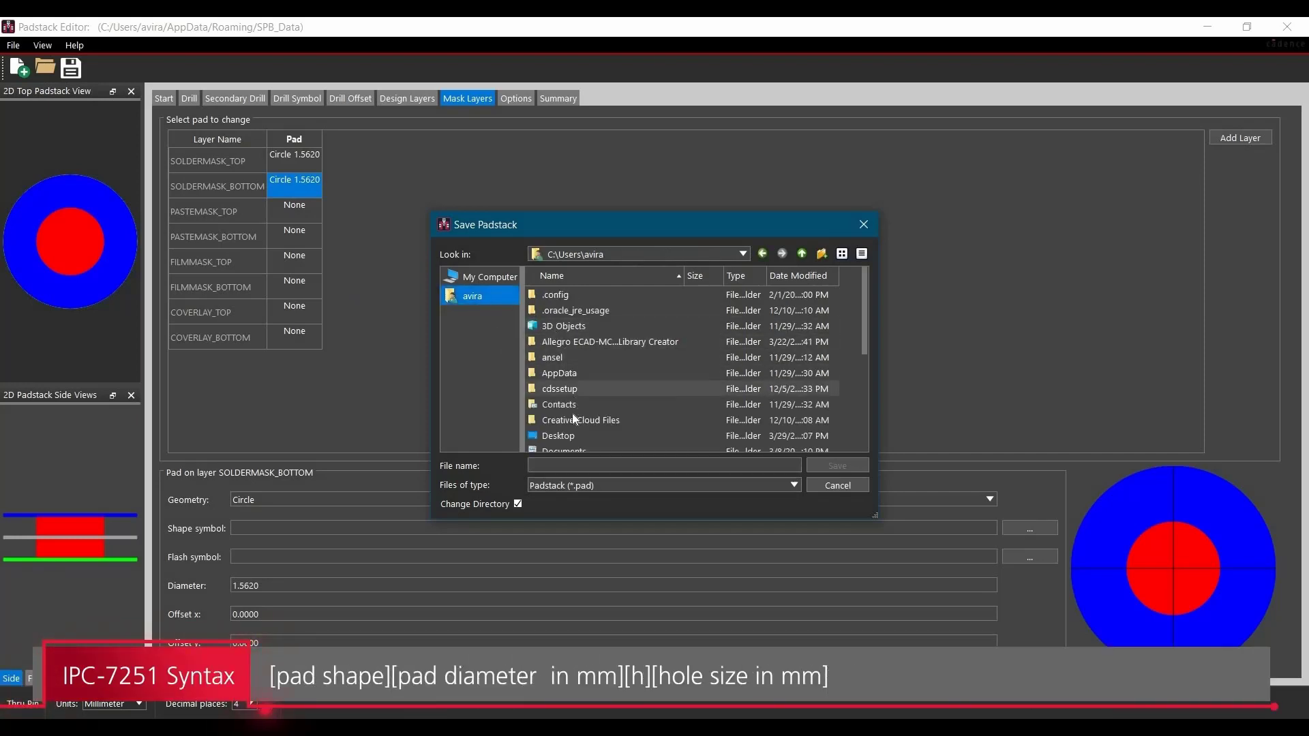
{"action": "double_click", "coordinate": [558, 436]}
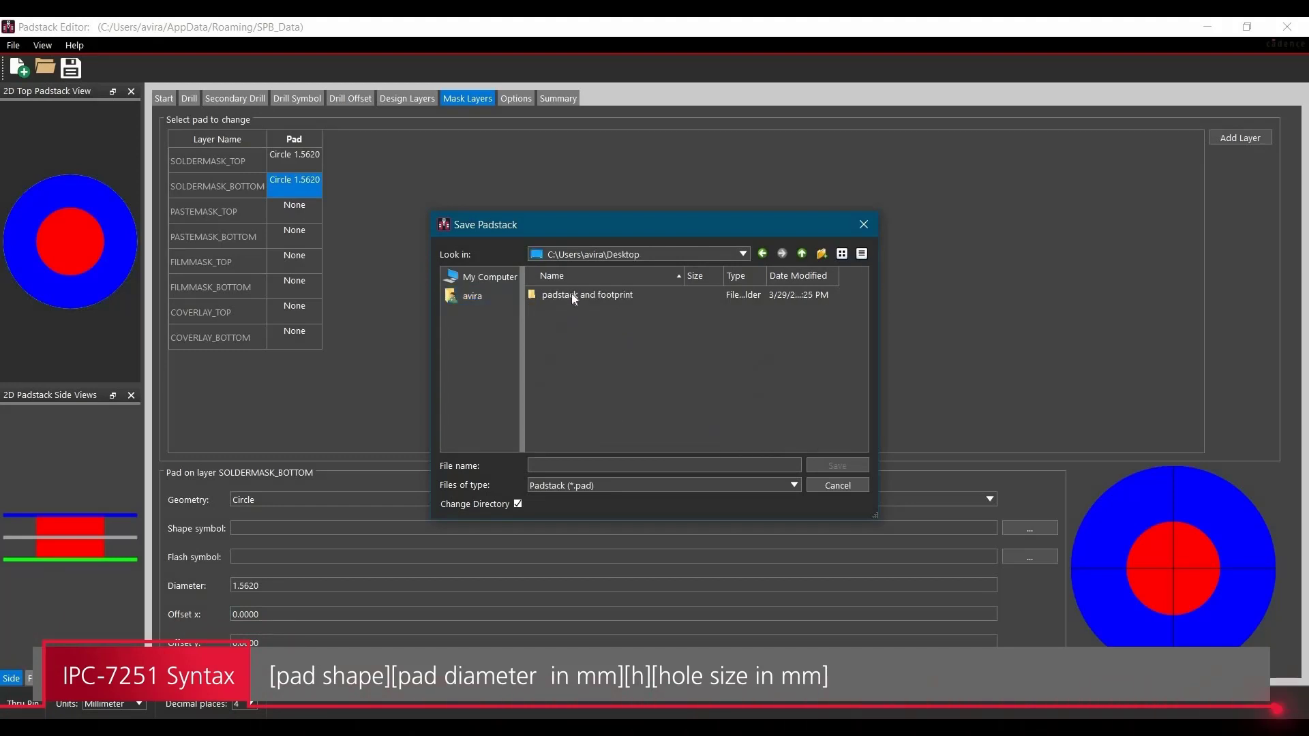
{"action": "double_click", "coordinate": [572, 296]}
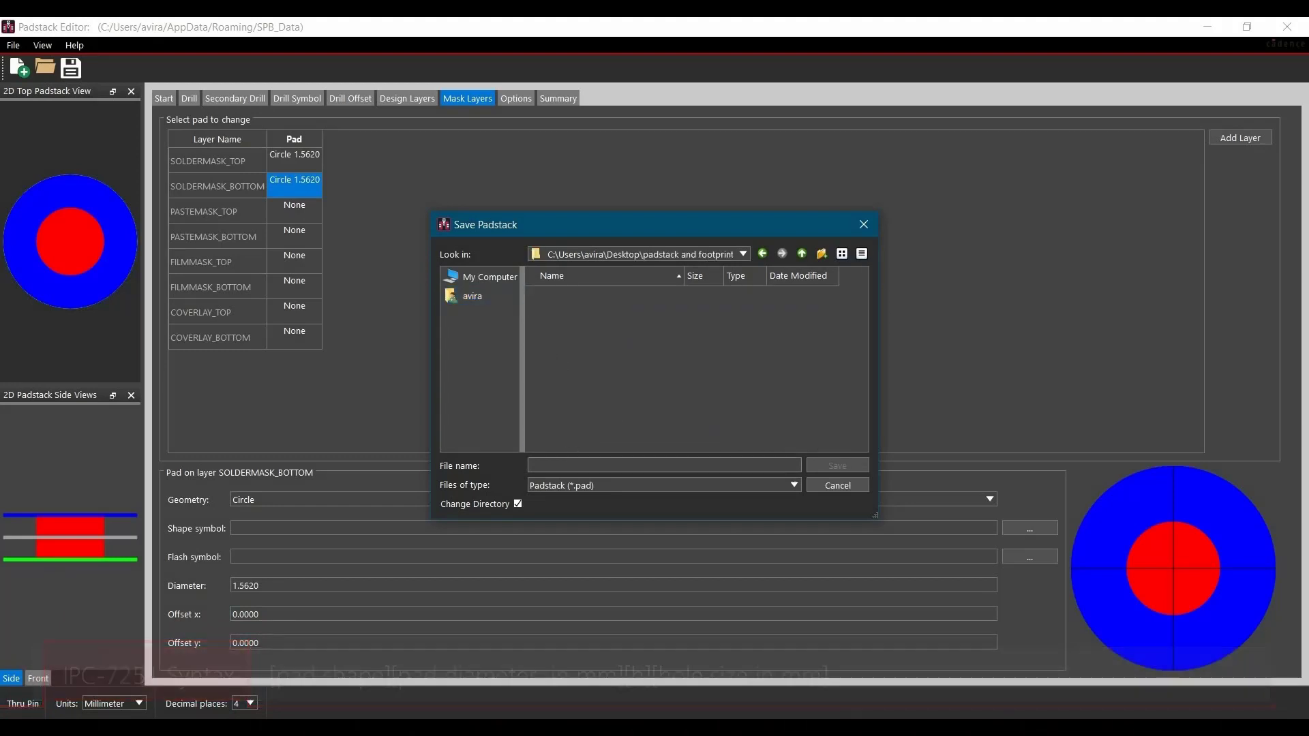
{"action": "left_click", "coordinate": [614, 466]}
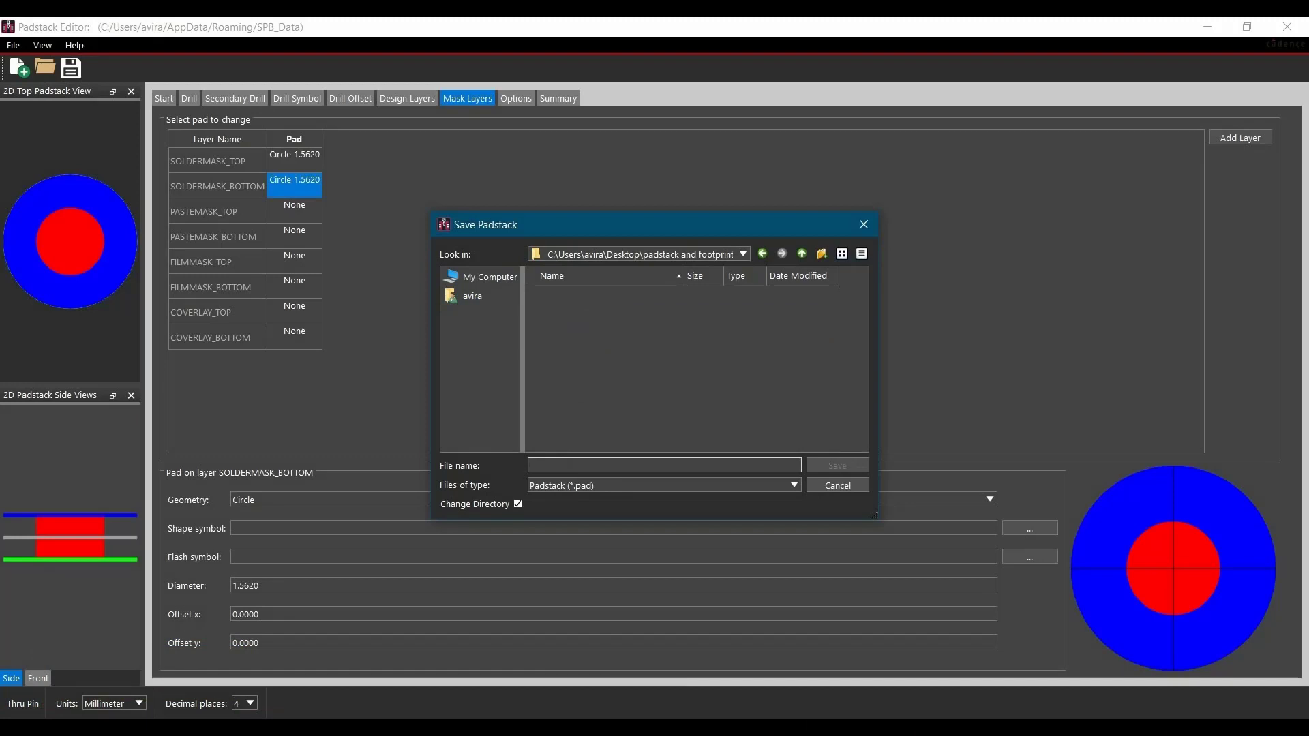
{"action": "type", "text": "c"}
{"action": "type", "text": "141h071"}
{"action": "left_click", "coordinate": [835, 465]}
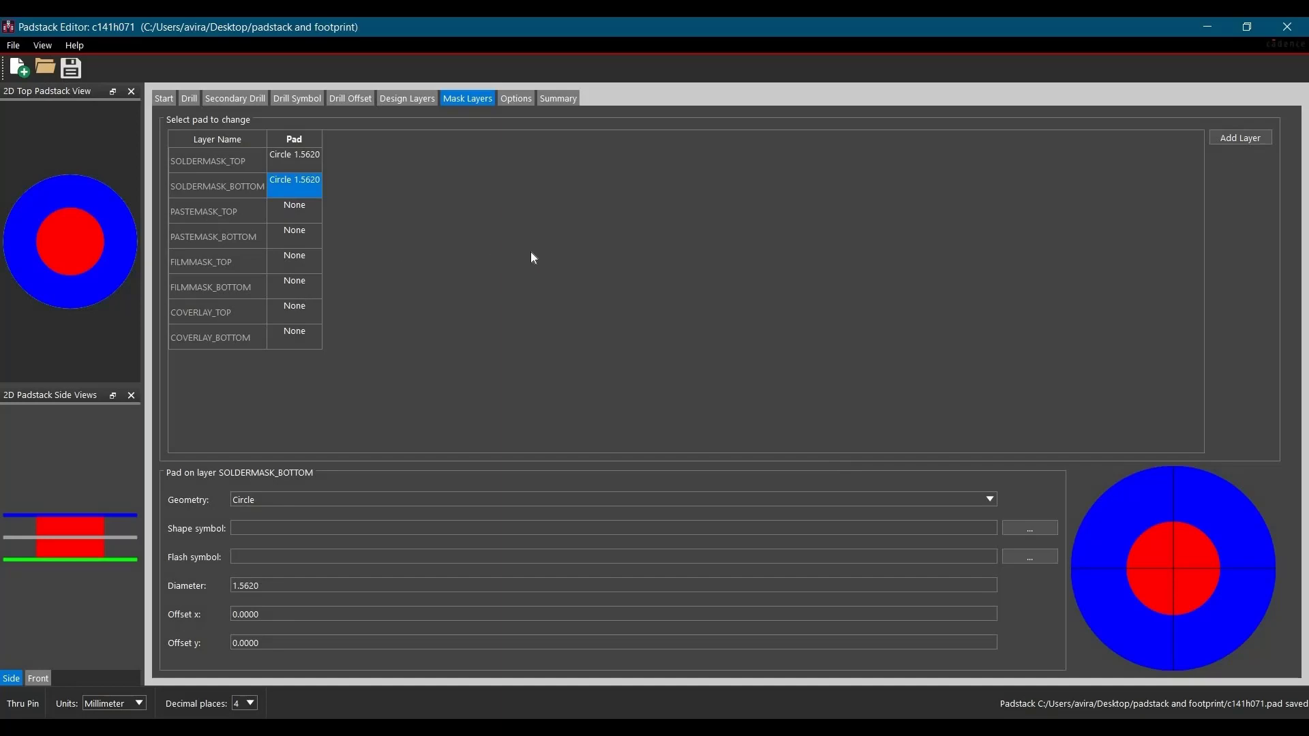
- Switch to OrCAD PCB Designer and start a new drawing of type Package symbol
{"action": "left_click", "coordinate": [608, 728]}
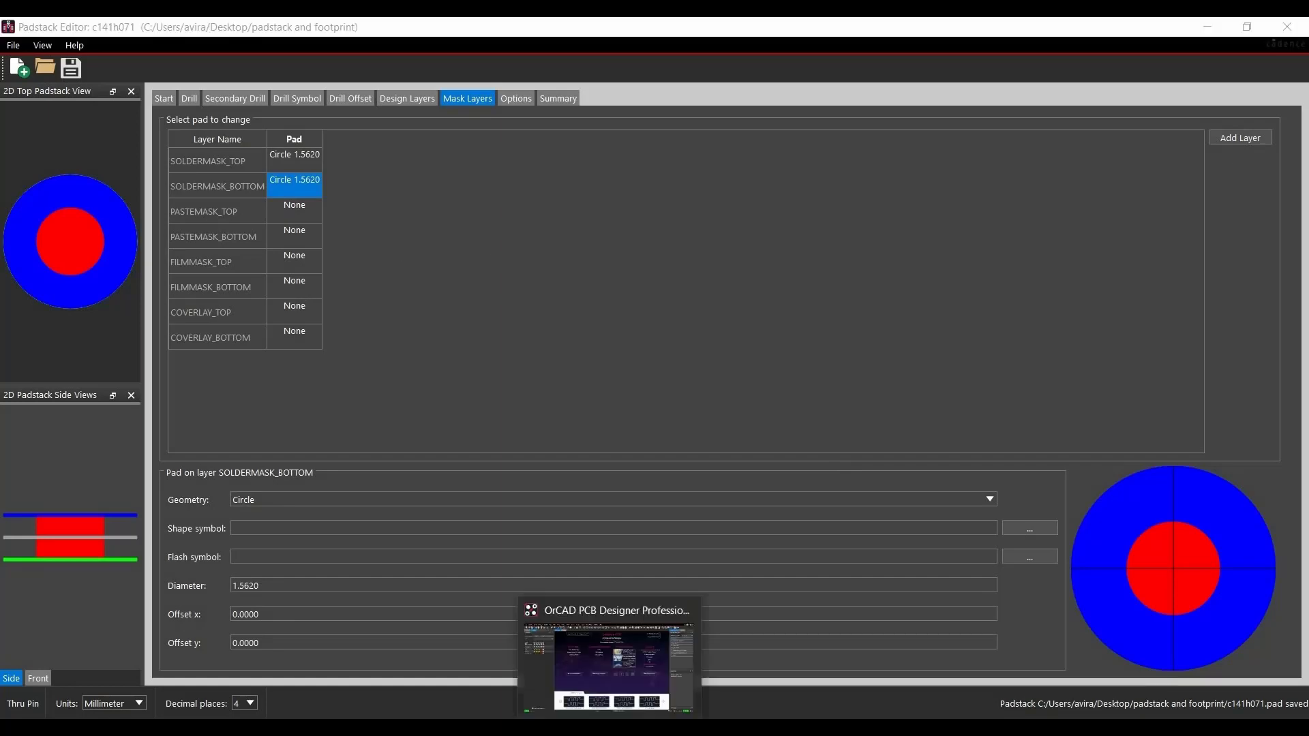
{"action": "left_click", "coordinate": [609, 654]}
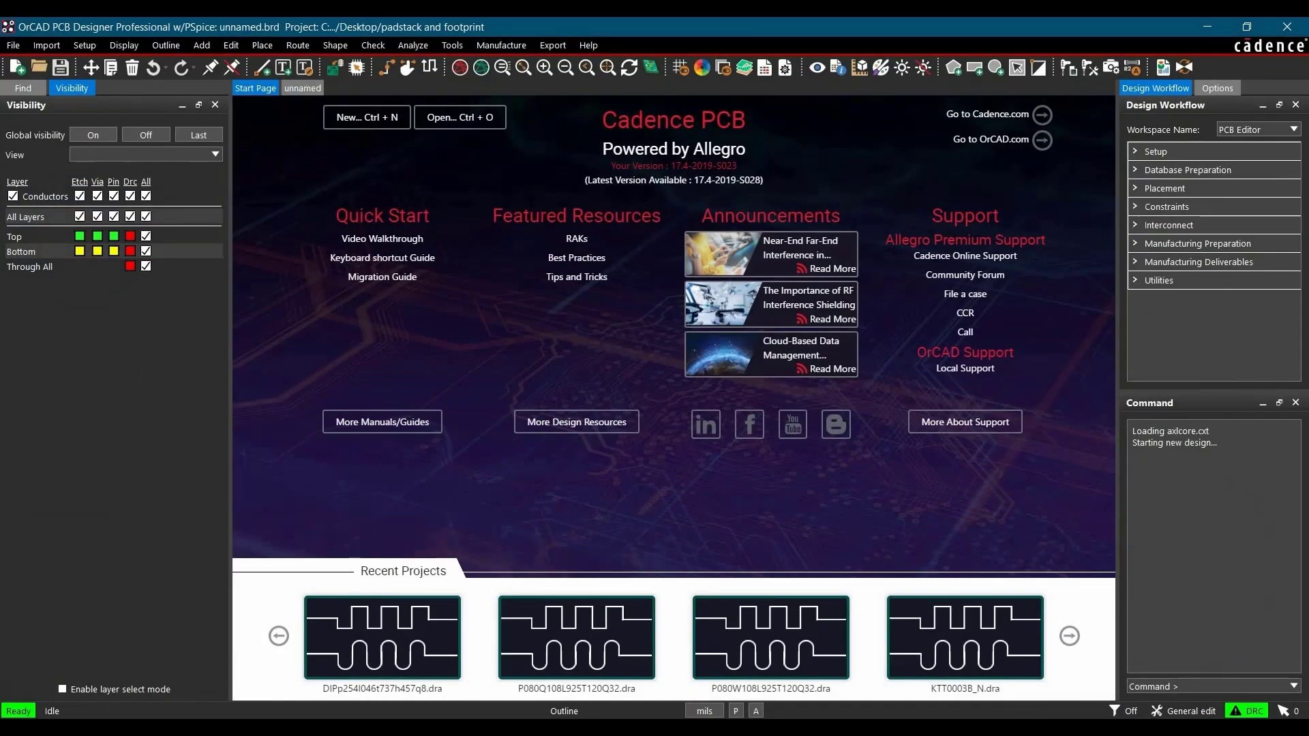
{"action": "left_click", "coordinate": [13, 45]}
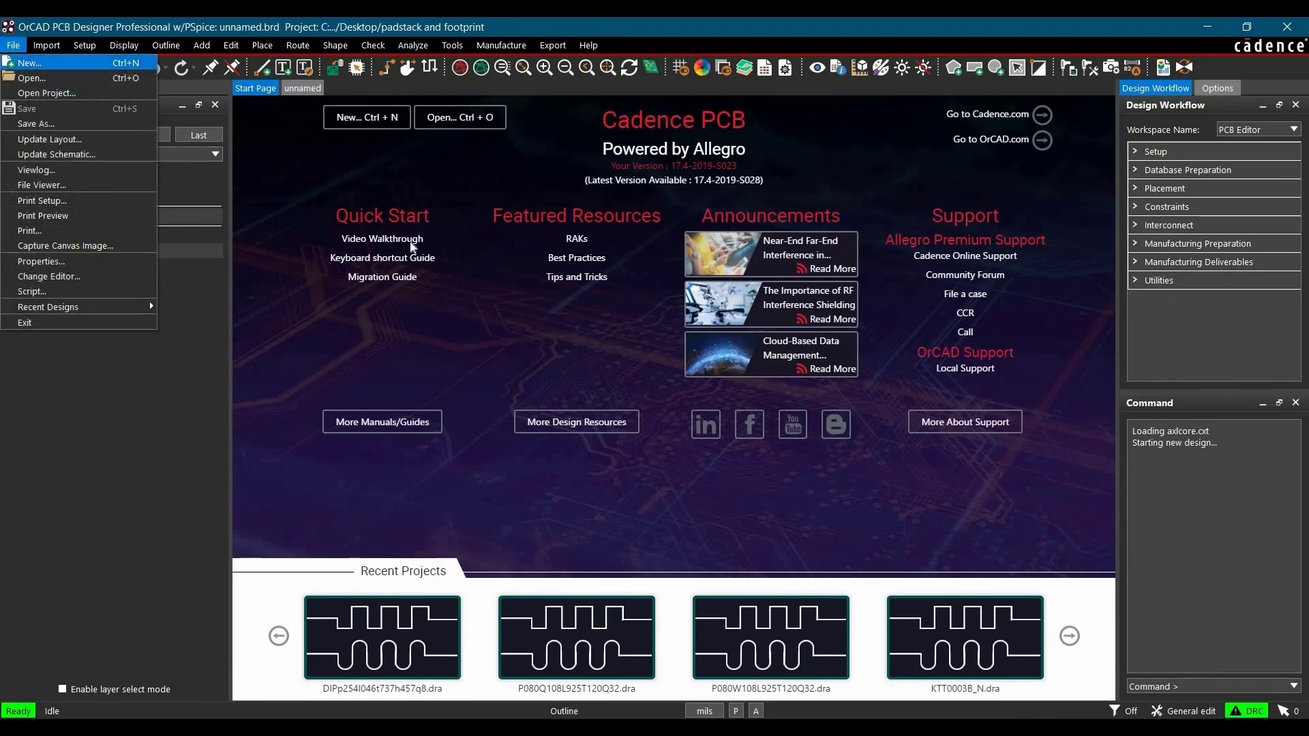
{"action": "left_click", "coordinate": [31, 63]}
{"action": "left_click", "coordinate": [598, 378]}
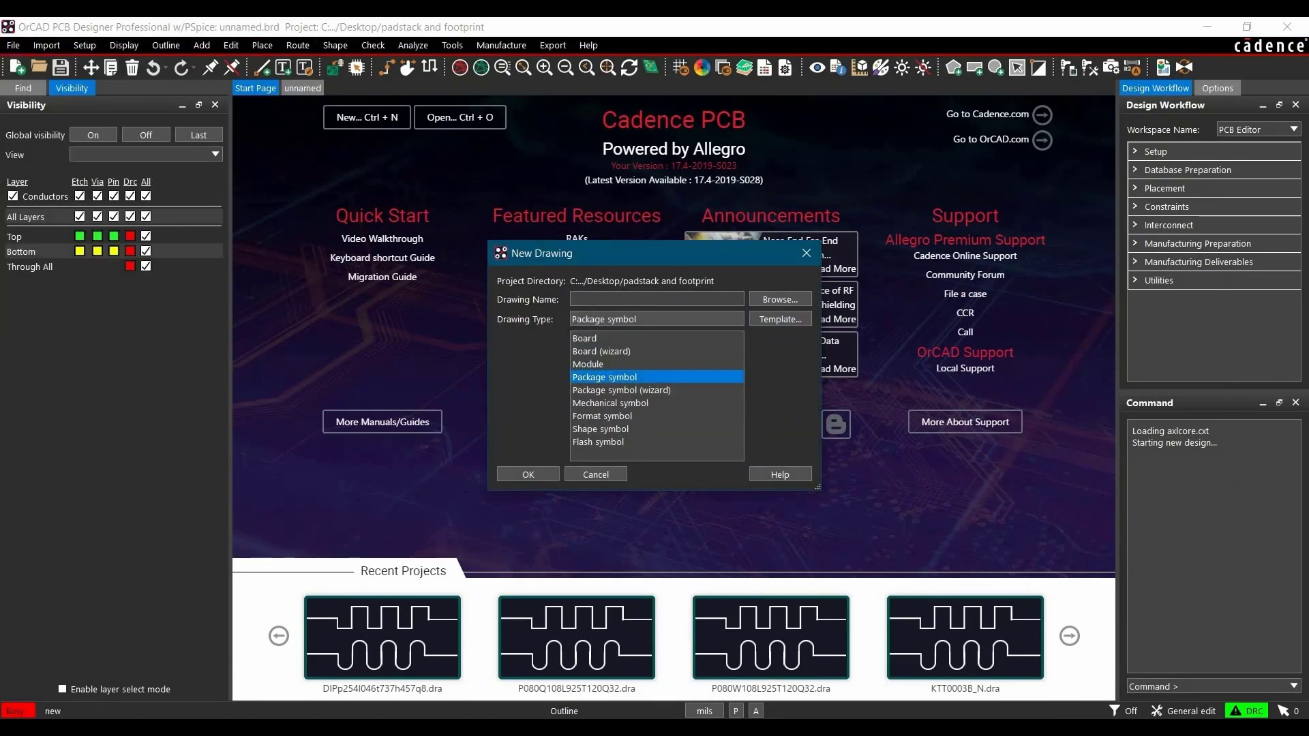
- Name the drawing DIPp254l046t737h457q8 and create it with the default design parameters in mils
{"action": "left_click", "coordinate": [593, 301]}
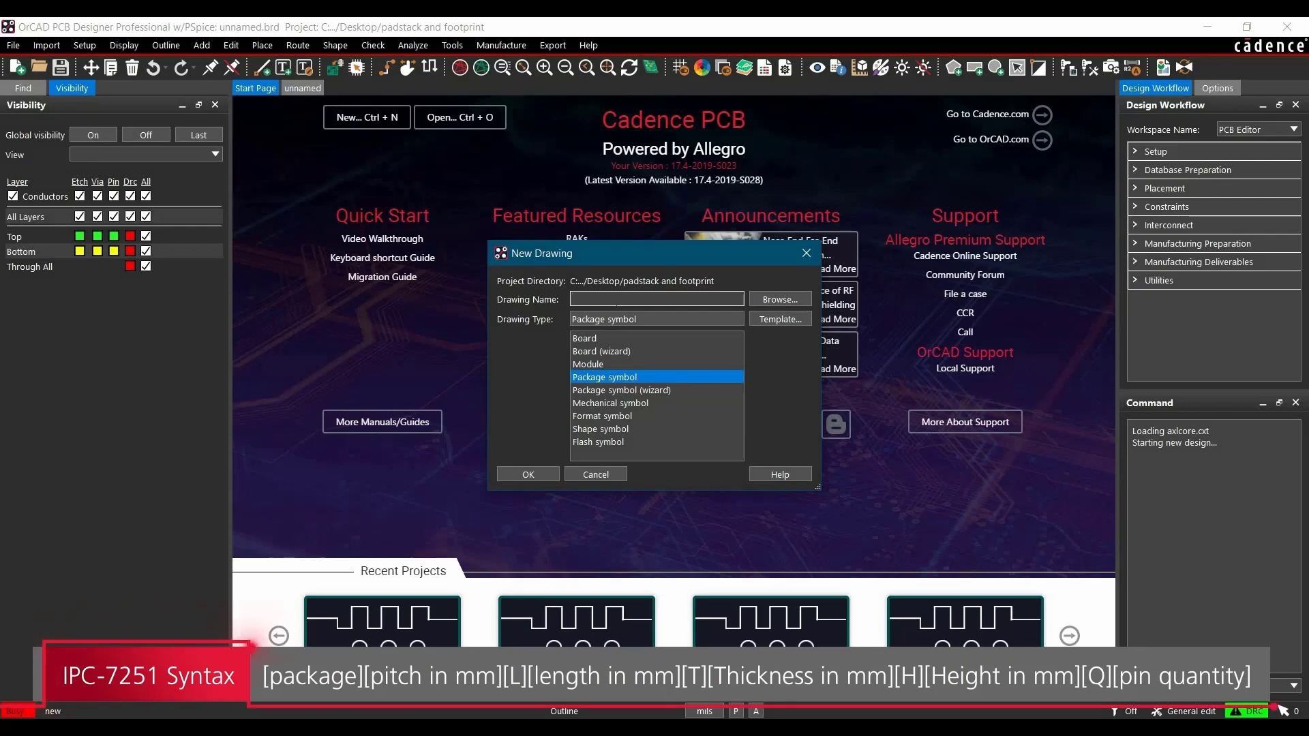
{"action": "type", "text": "DIP"}
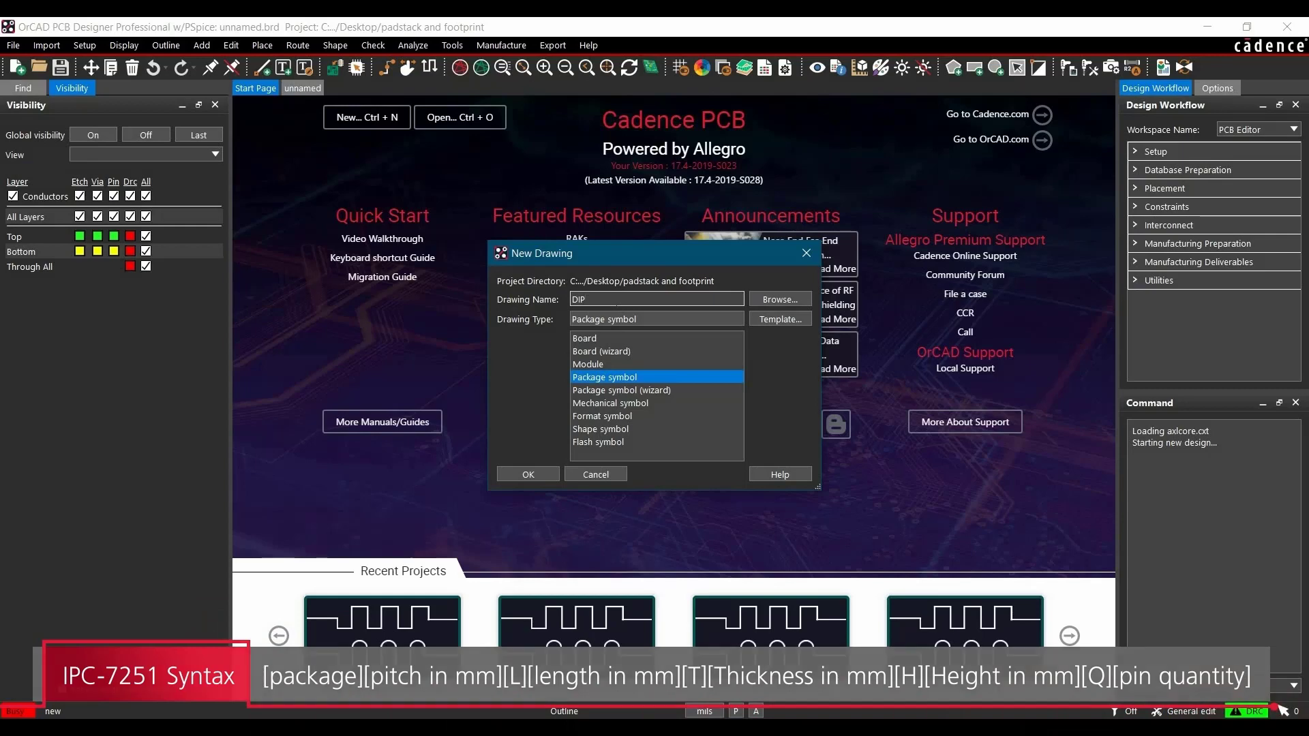
{"action": "type", "text": "p"}
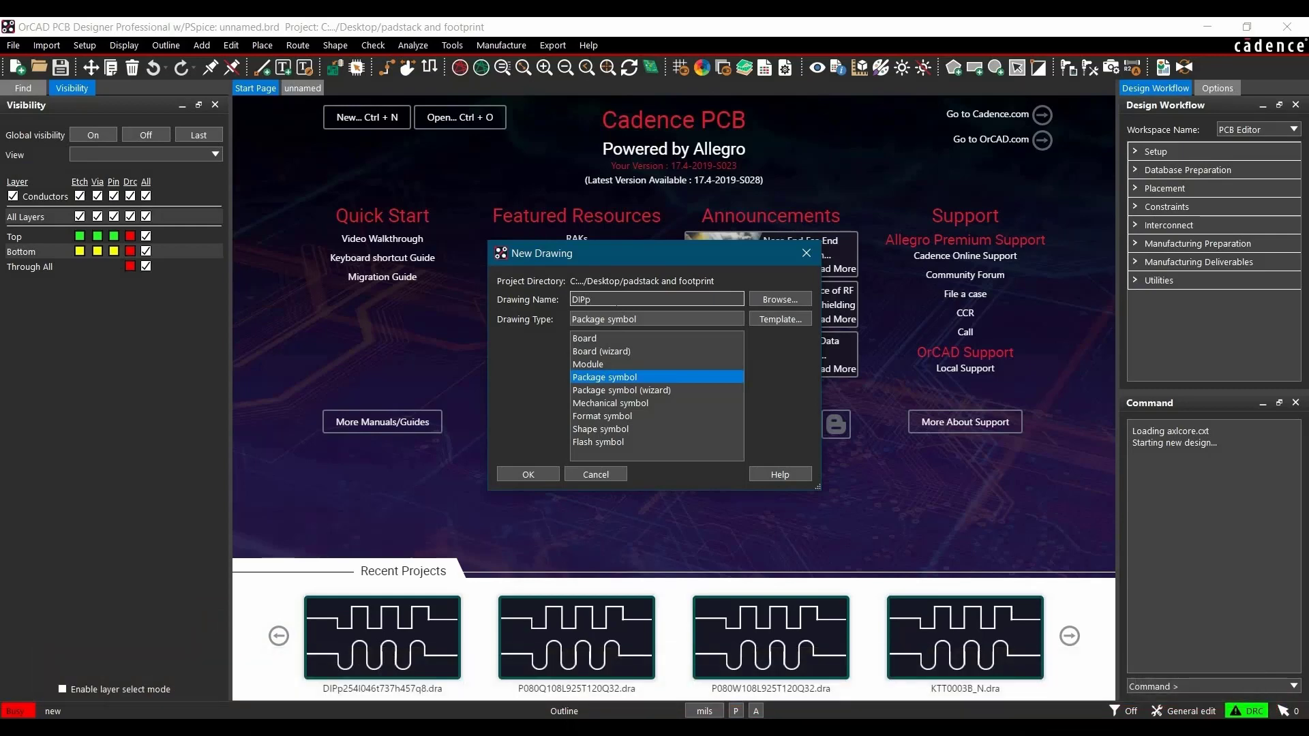
{"action": "type", "text": "254l046t737h457q8"}
{"action": "left_click", "coordinate": [527, 474]}
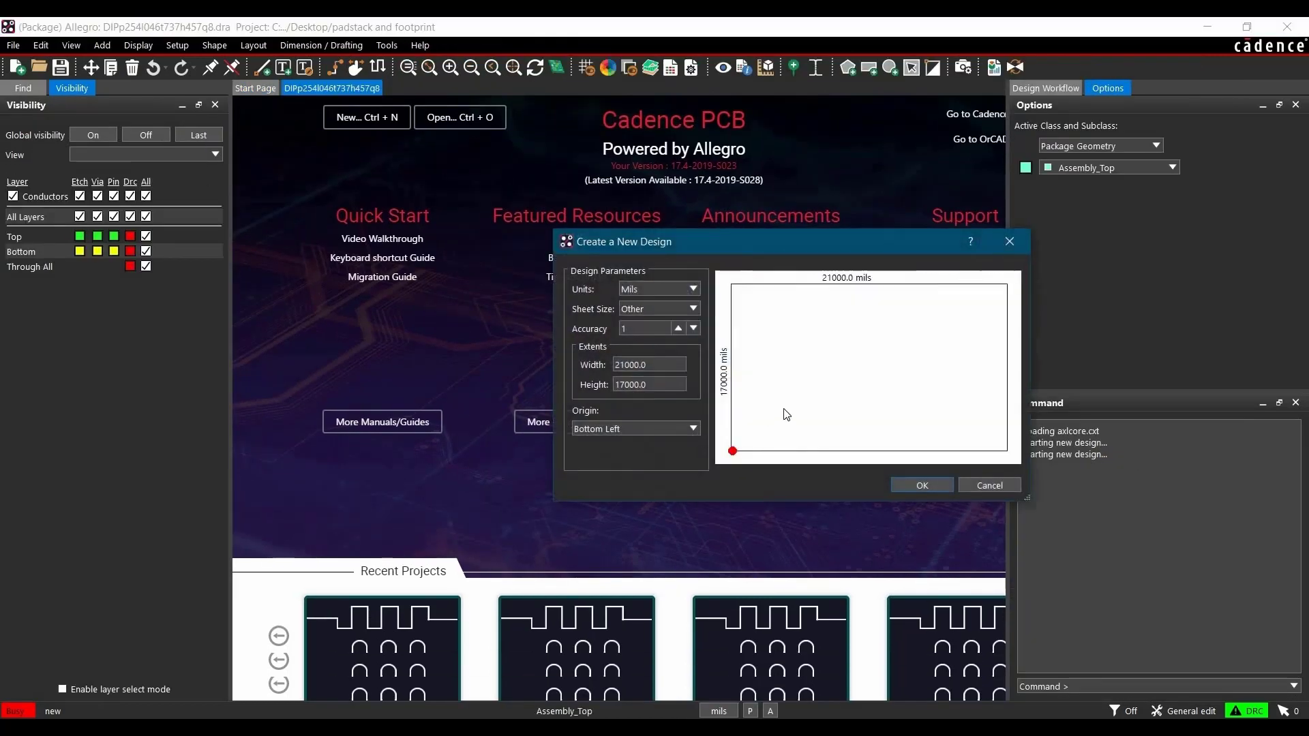
{"action": "left_click", "coordinate": [921, 485]}
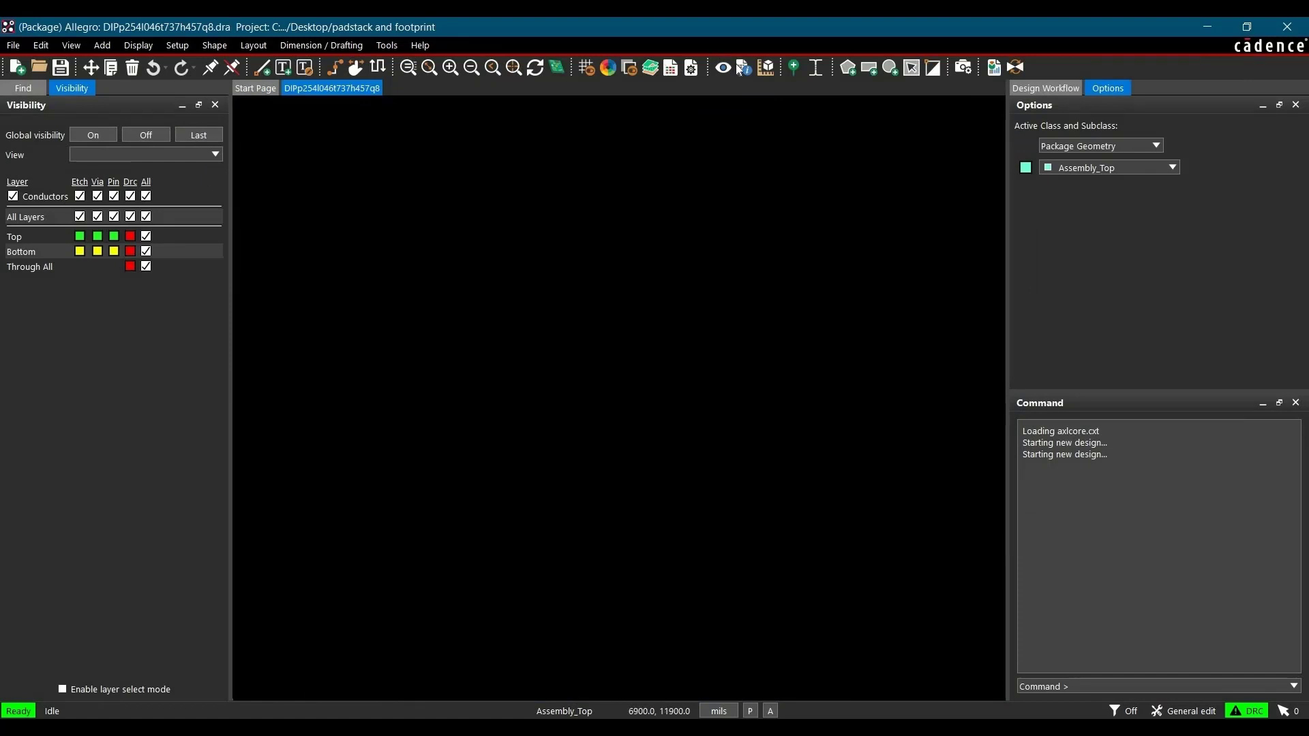
- Start adding connect pins, filter the padstack list with c* and choose the C141h071 padstack
{"action": "left_click", "coordinate": [796, 69]}
{"action": "left_click", "coordinate": [1226, 171]}
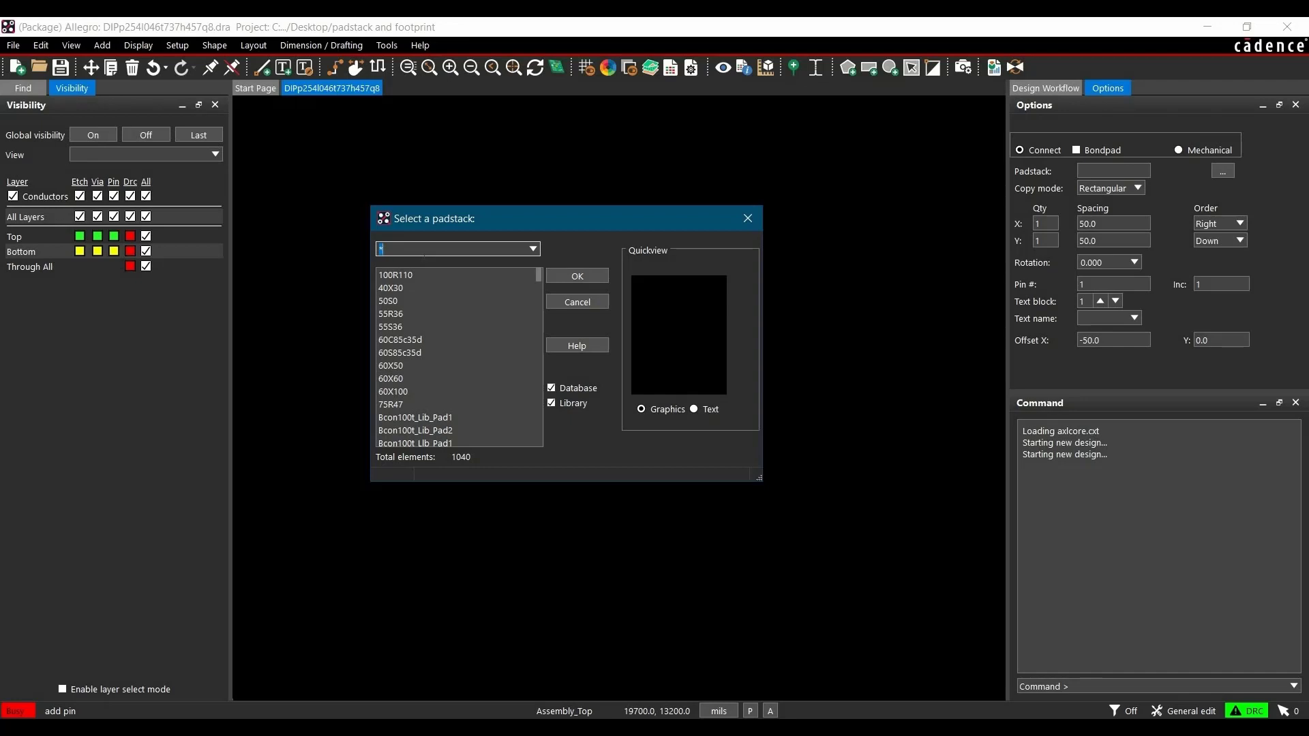
{"action": "type", "text": "c*"}
{"action": "key", "text": "Return"}
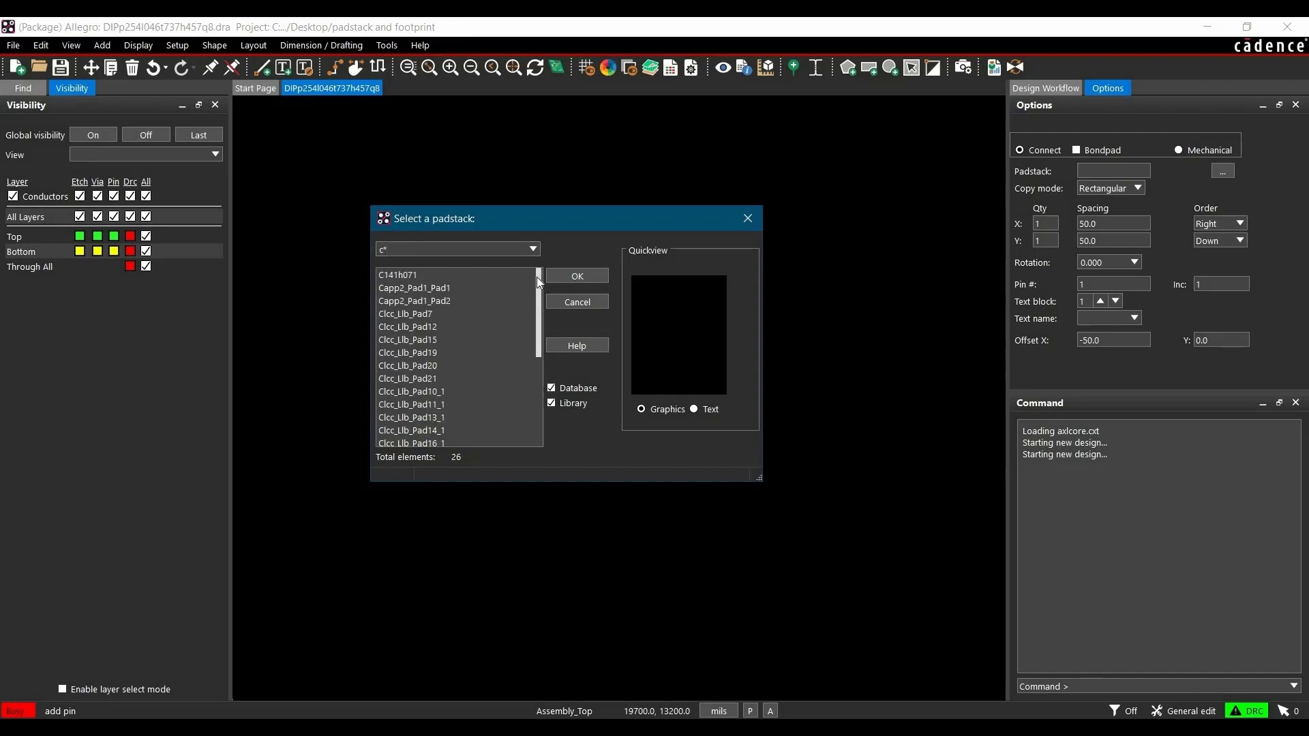
{"action": "left_click", "coordinate": [390, 276]}
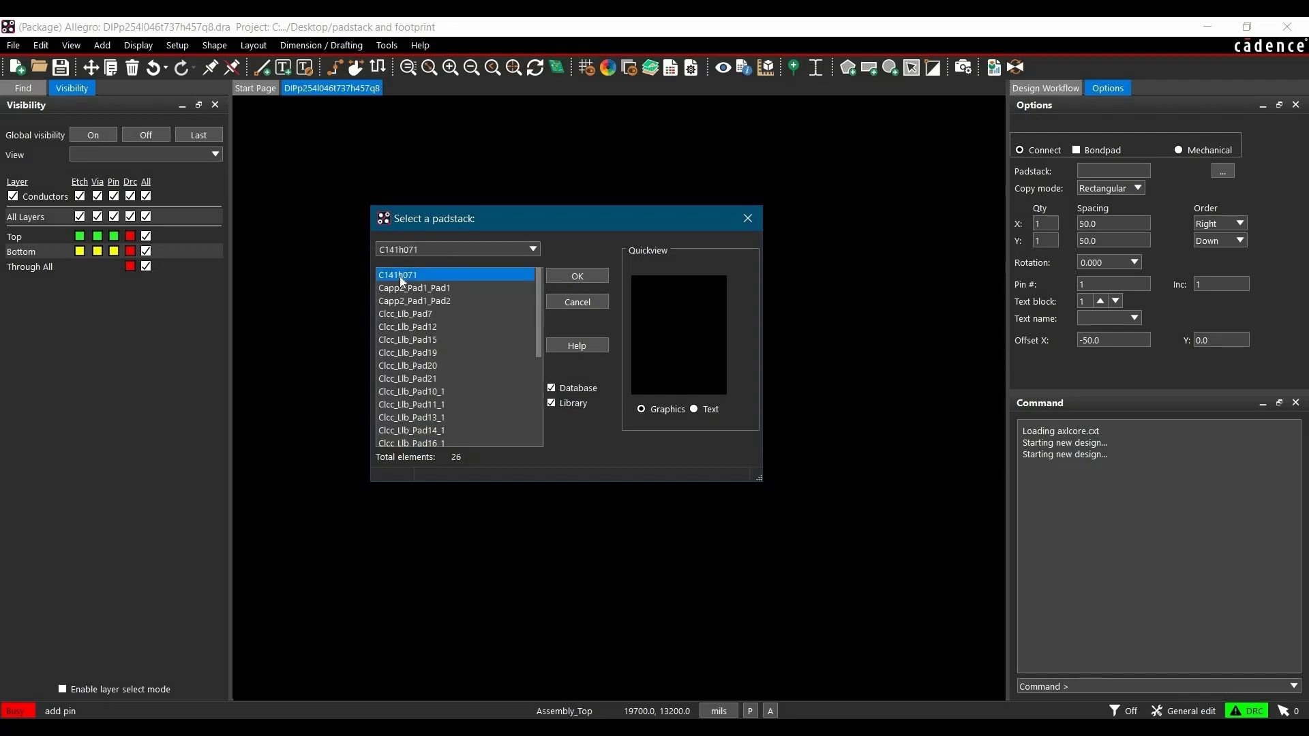
{"action": "left_click", "coordinate": [606, 275]}
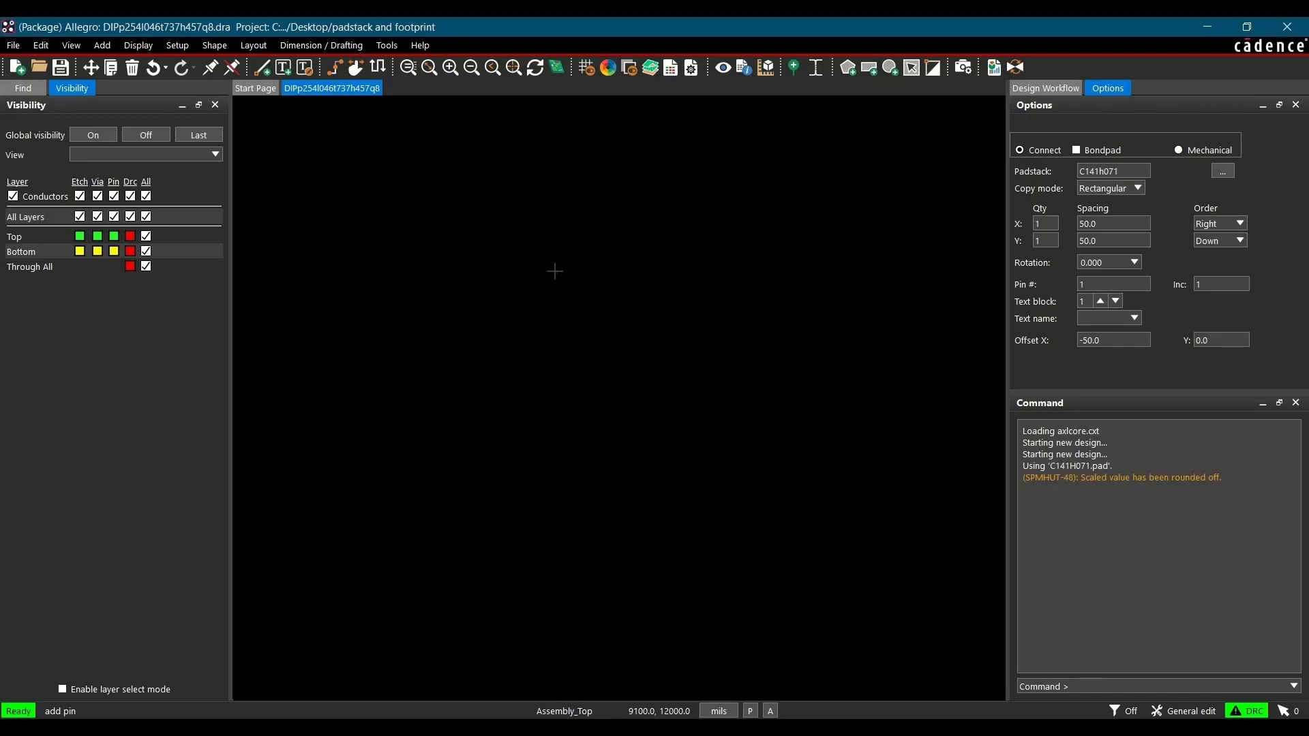
- Place pins 1 to 3 in a downward column at X 9100 and Y 12000, 11900 and 11800 mils
{"action": "left_click", "coordinate": [555, 271]}
{"action": "left_click", "coordinate": [591, 418]}
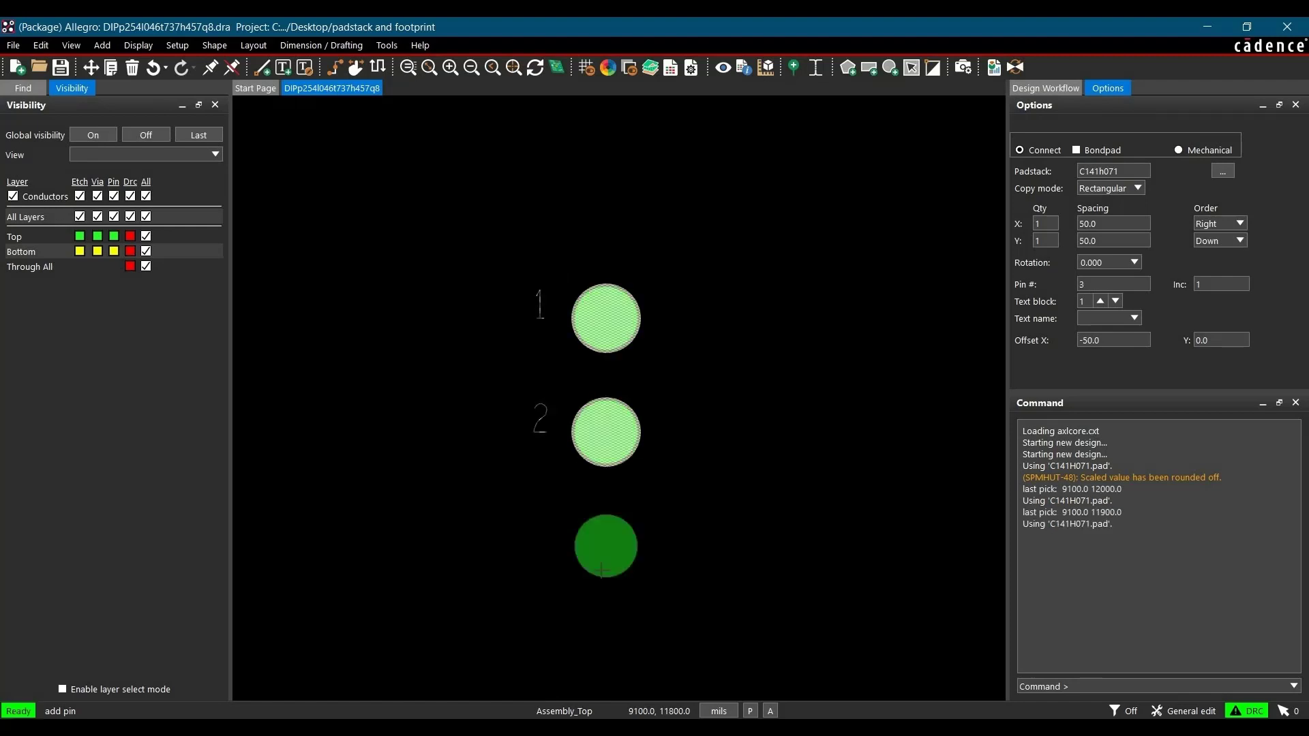
{"action": "left_click", "coordinate": [592, 532]}
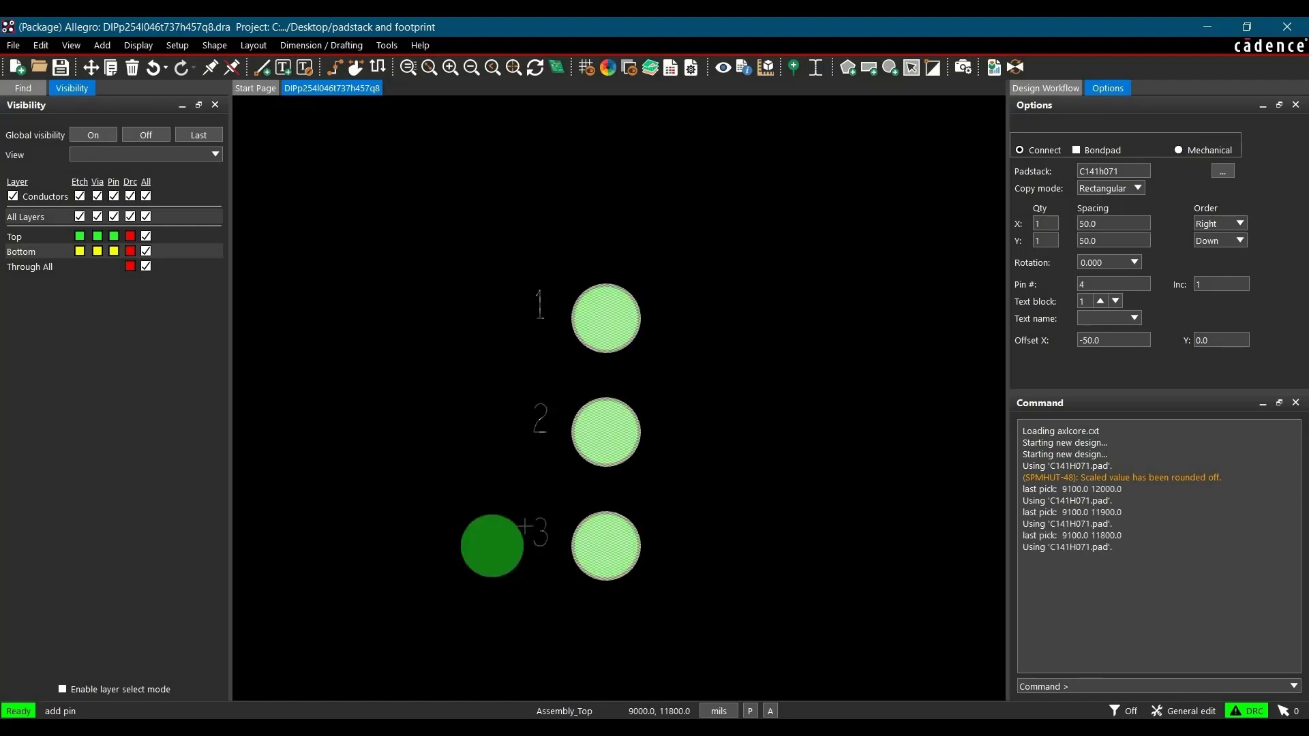